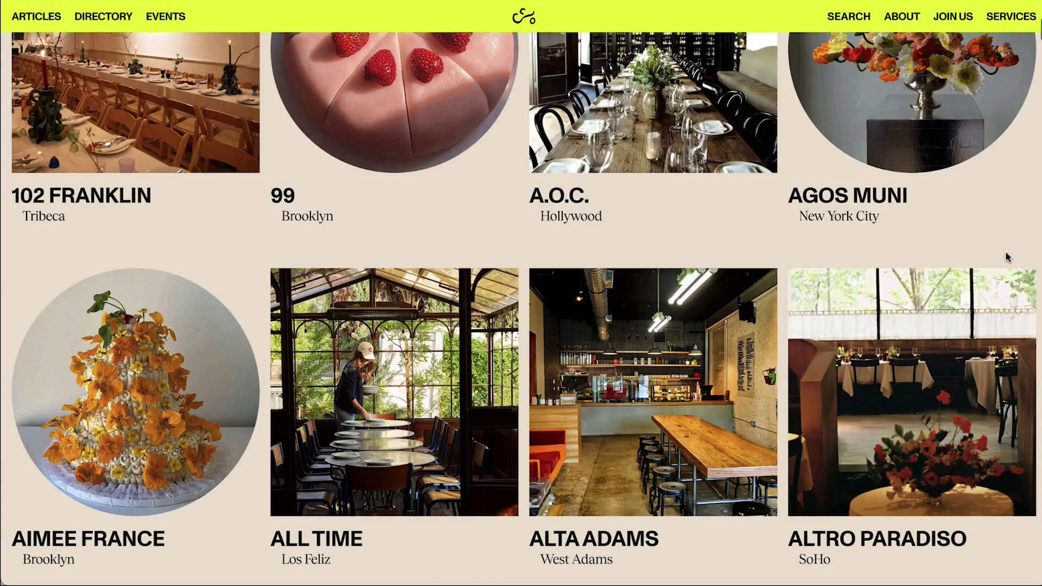
Scroll the Care of Chan directory down to the B venues and open BAVEL.
{"action": "scroll", "coordinate": [1005, 251], "scroll_direction": "down", "scroll_amount": 10}
{"action": "left_click", "coordinate": [295, 409]}
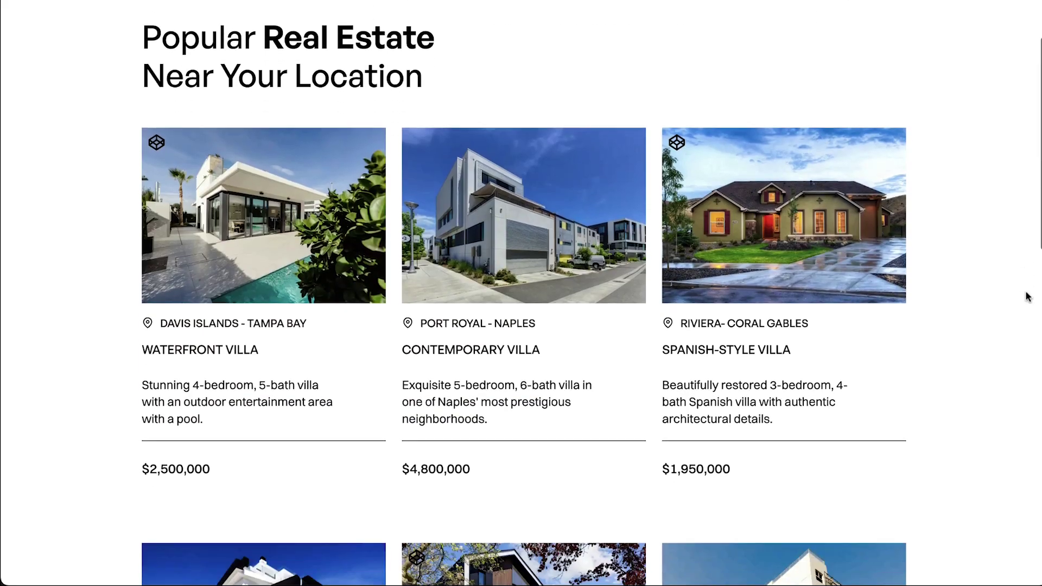
{"action": "scroll", "coordinate": [1026, 296], "scroll_direction": "down", "scroll_amount": 7}
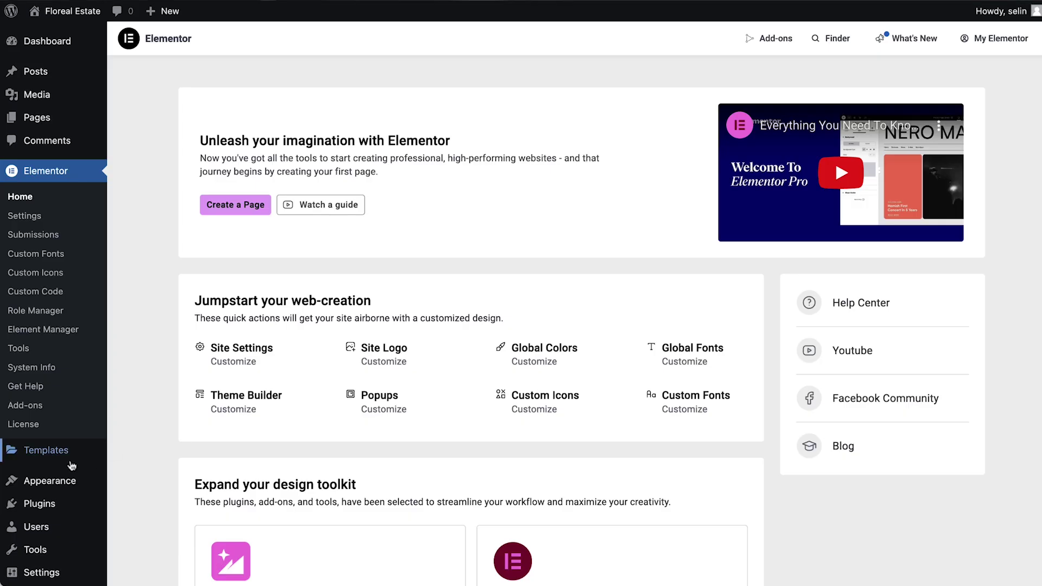
Create a new floating element named 'Contact Button'.
{"action": "mouse_move", "coordinate": [71, 465]}
{"action": "left_click", "coordinate": [134, 490]}
{"action": "left_click", "coordinate": [555, 254]}
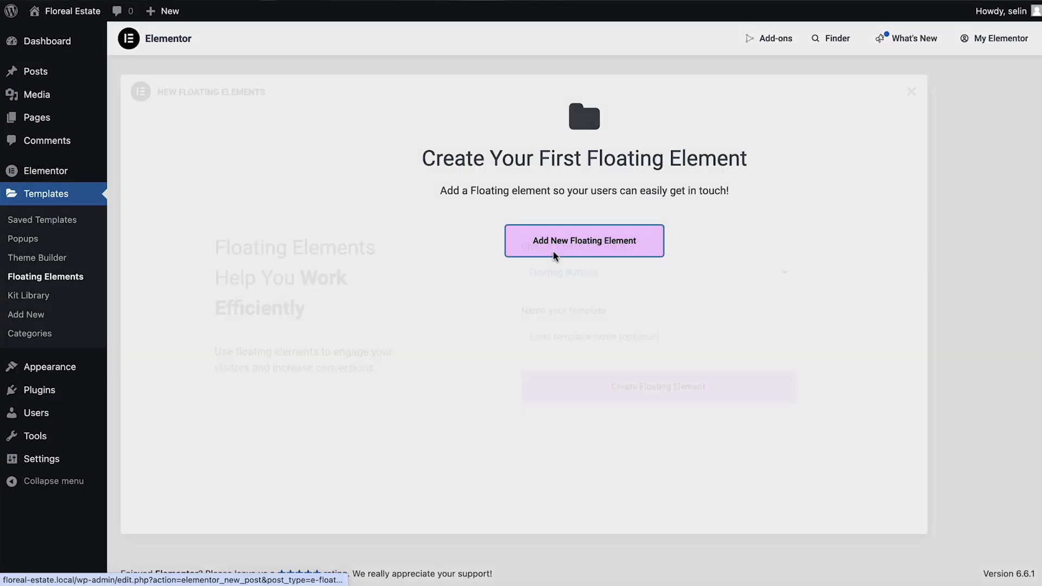
{"action": "left_click", "coordinate": [575, 339]}
{"action": "type", "text": "Contact Button"}
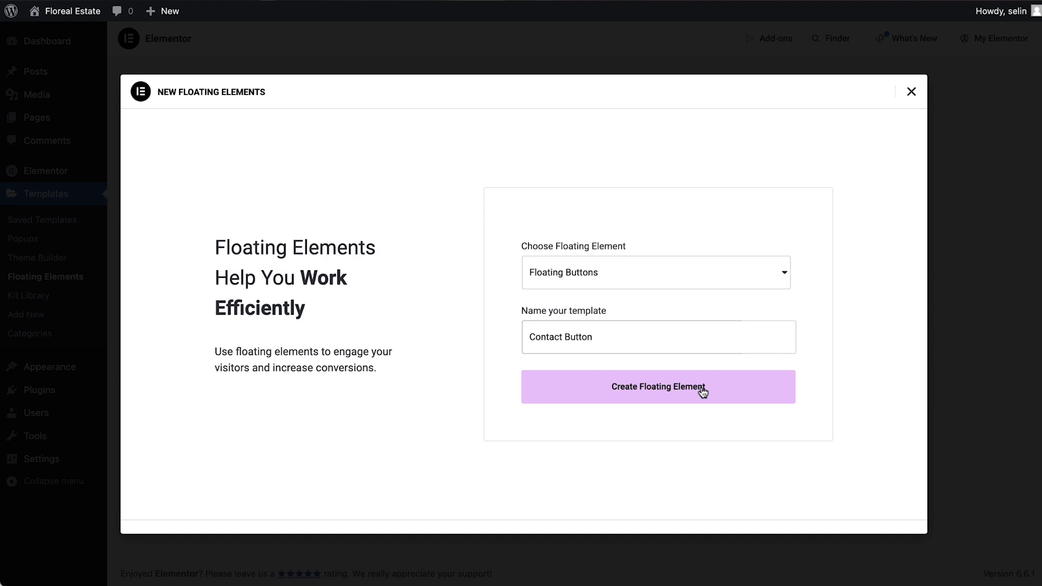
{"action": "left_click", "coordinate": [702, 390]}
Browse the Floating Buttons library: chat template, Messenger, Call now, navy icon bar and red vertical.
{"action": "left_click", "coordinate": [163, 226]}
{"action": "left_click", "coordinate": [179, 165]}
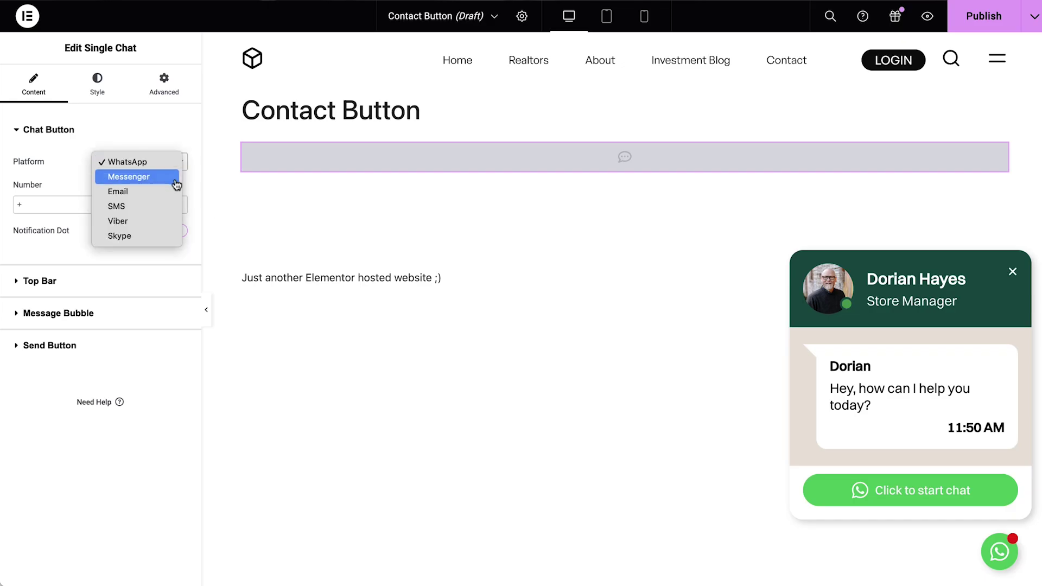
{"action": "left_click", "coordinate": [174, 177]}
{"action": "left_click", "coordinate": [169, 163]}
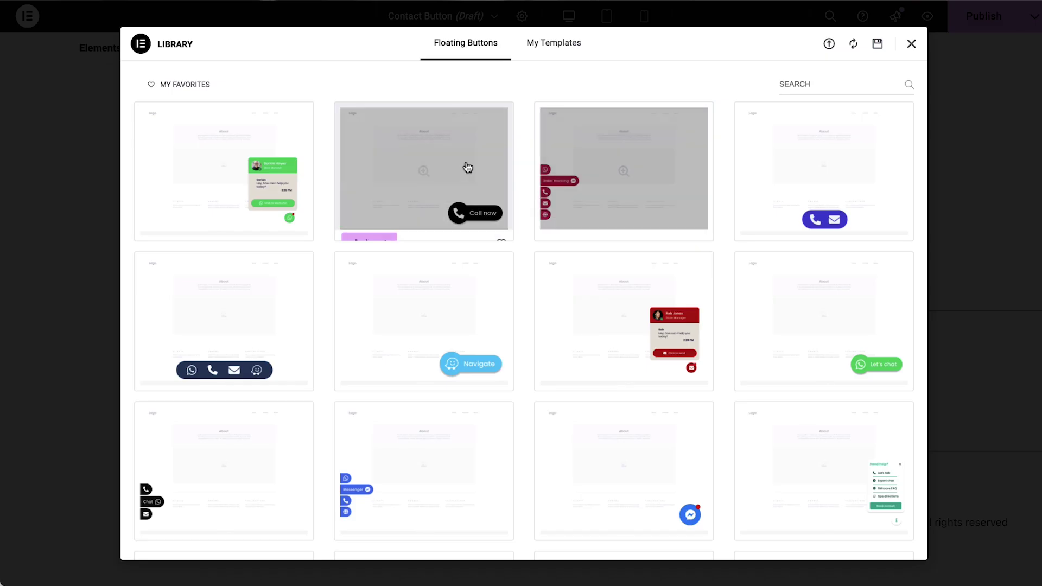
{"action": "left_click", "coordinate": [471, 166]}
{"action": "left_click", "coordinate": [178, 44]}
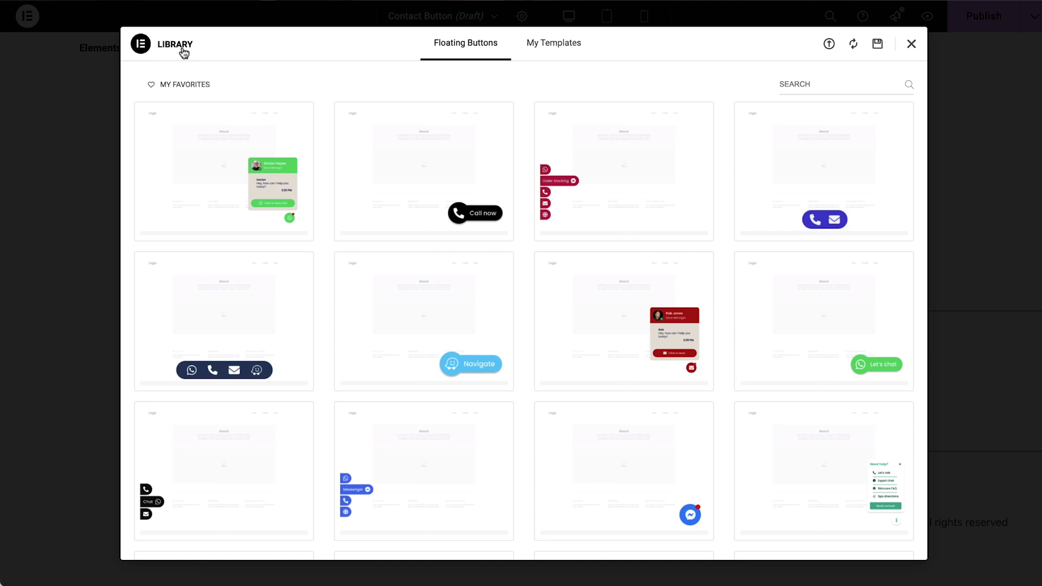
{"action": "left_click", "coordinate": [251, 326]}
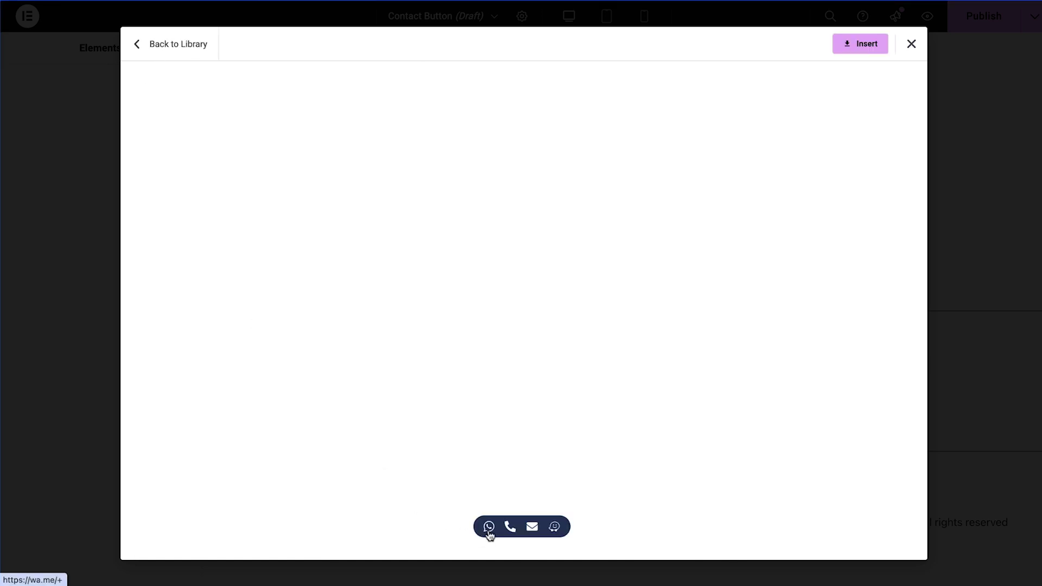
{"action": "left_click", "coordinate": [177, 50]}
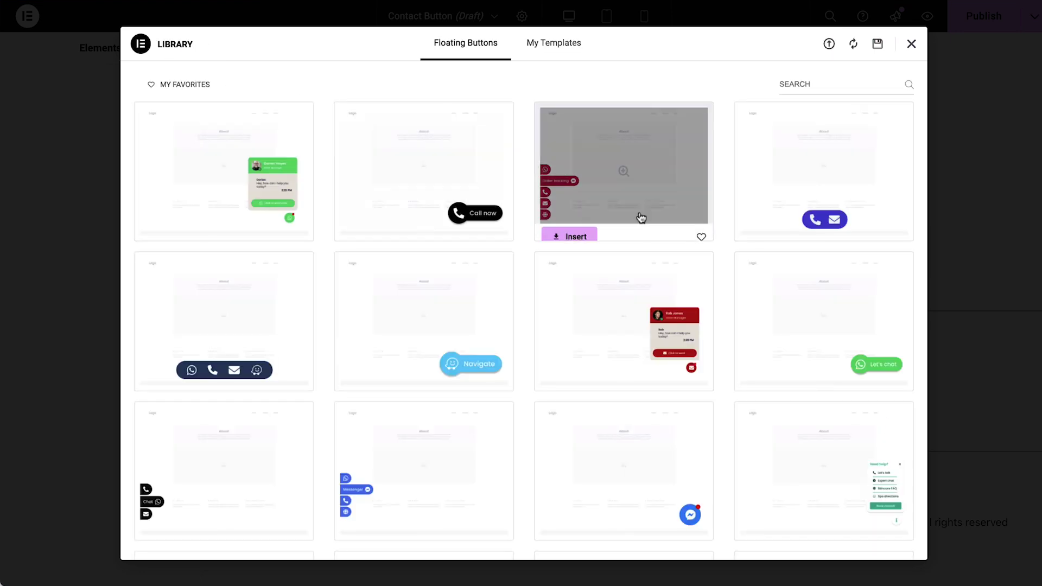
{"action": "left_click", "coordinate": [640, 216]}
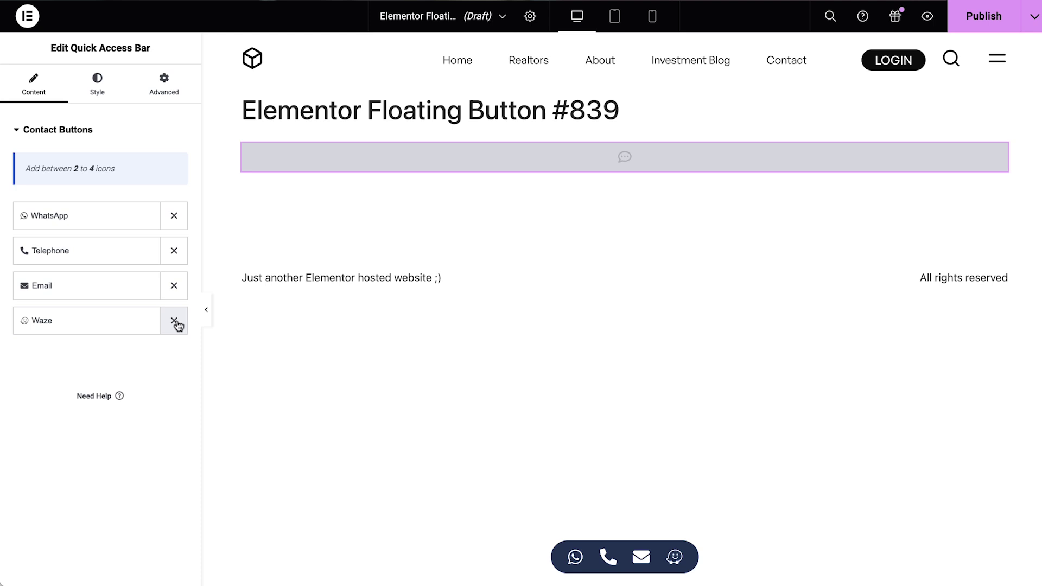
Remove the Waze button and add a new contact button to the bar.
{"action": "left_click", "coordinate": [174, 320]}
{"action": "left_click", "coordinate": [130, 320]}
{"action": "left_click", "coordinate": [149, 356]}
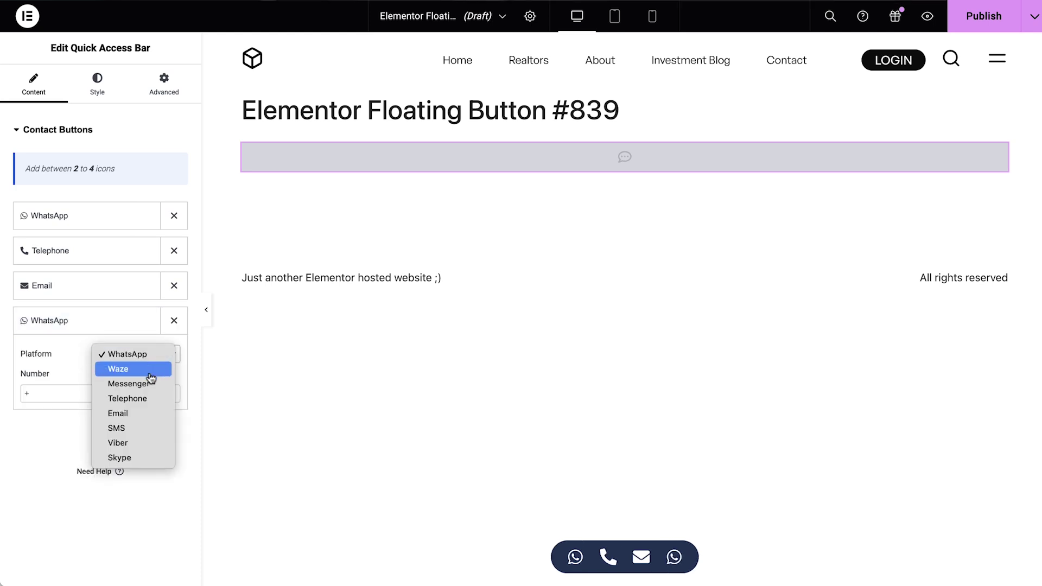
{"action": "key", "text": "Escape"}
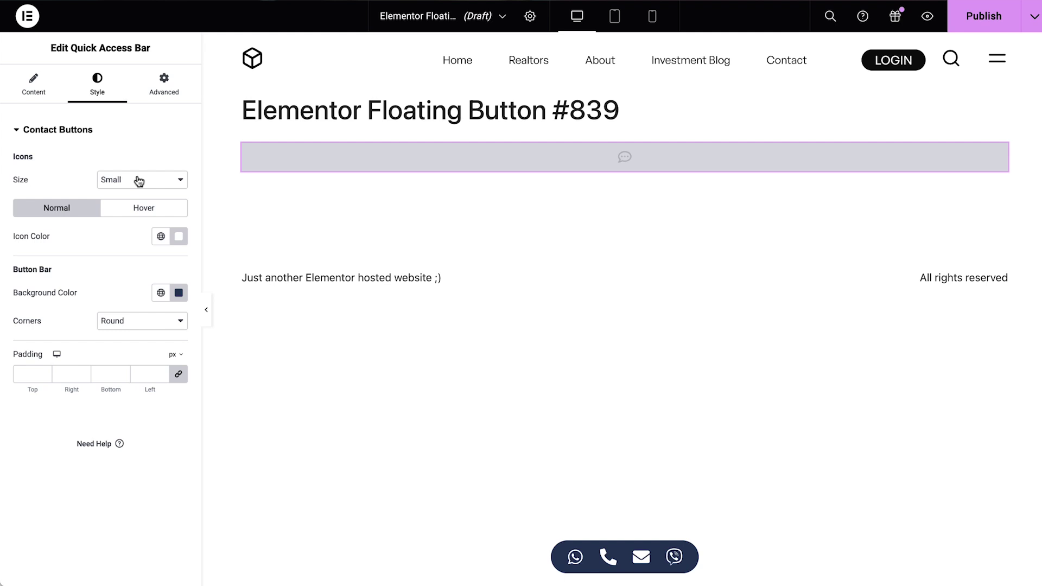
Make the bar's icons medium size with a bright blue #0657CE background.
{"action": "left_click", "coordinate": [135, 179]}
{"action": "left_click", "coordinate": [140, 195]}
{"action": "left_click", "coordinate": [180, 294]}
{"action": "left_click_drag", "start_coordinate": [186, 411], "coordinate": [274, 354]}
Place the bar bottom-centre, 30px up, and add a publish display condition.
{"action": "left_click", "coordinate": [164, 84]}
{"action": "left_click", "coordinate": [181, 163]}
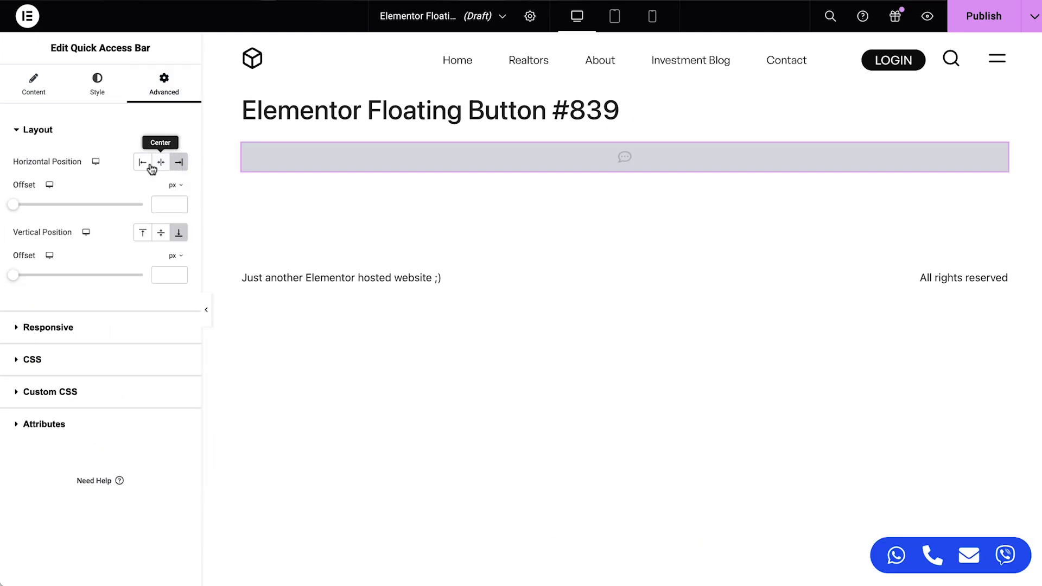
{"action": "left_click", "coordinate": [142, 163]}
{"action": "left_click", "coordinate": [161, 163]}
{"action": "left_click", "coordinate": [145, 195]}
{"action": "left_click", "coordinate": [160, 190]}
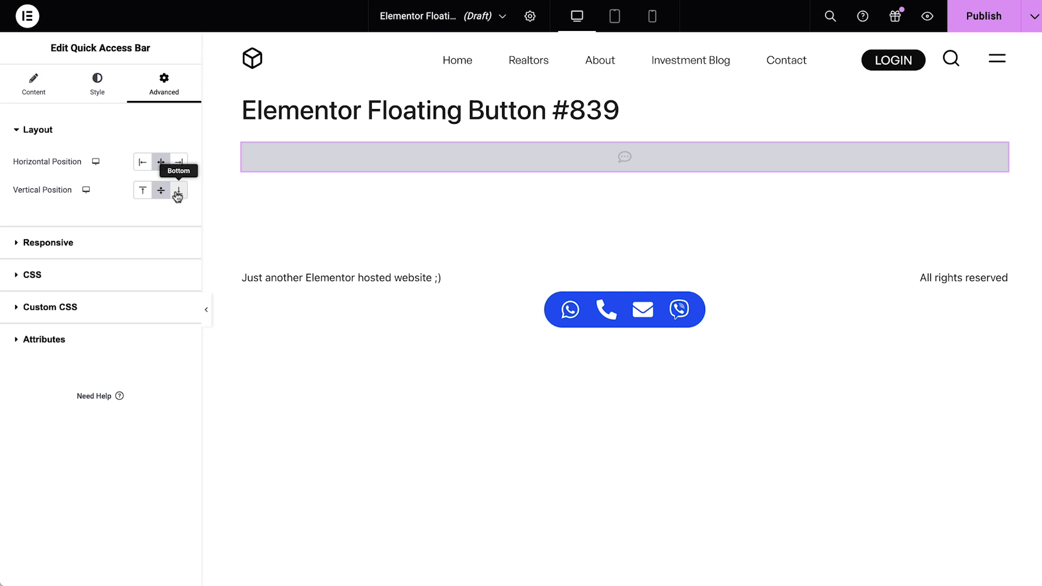
{"action": "left_click", "coordinate": [179, 191]}
{"action": "left_click_drag", "start_coordinate": [14, 233], "coordinate": [51, 238]}
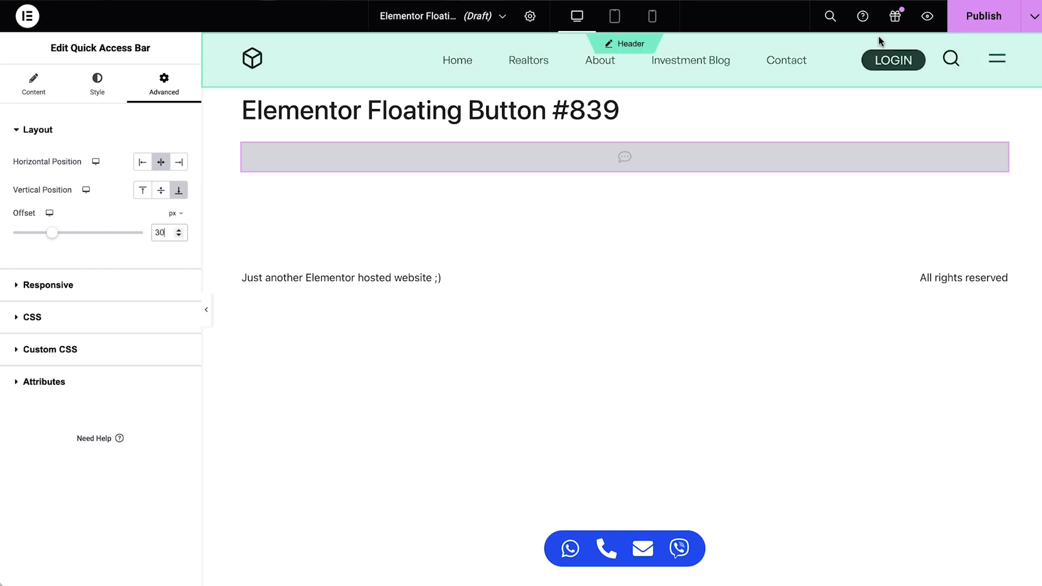
{"action": "left_click", "coordinate": [983, 16]}
{"action": "left_click", "coordinate": [524, 324]}
Change the display condition from Entire Site to All Singular posts In Category.
{"action": "left_click", "coordinate": [547, 301]}
{"action": "key", "text": "Escape"}
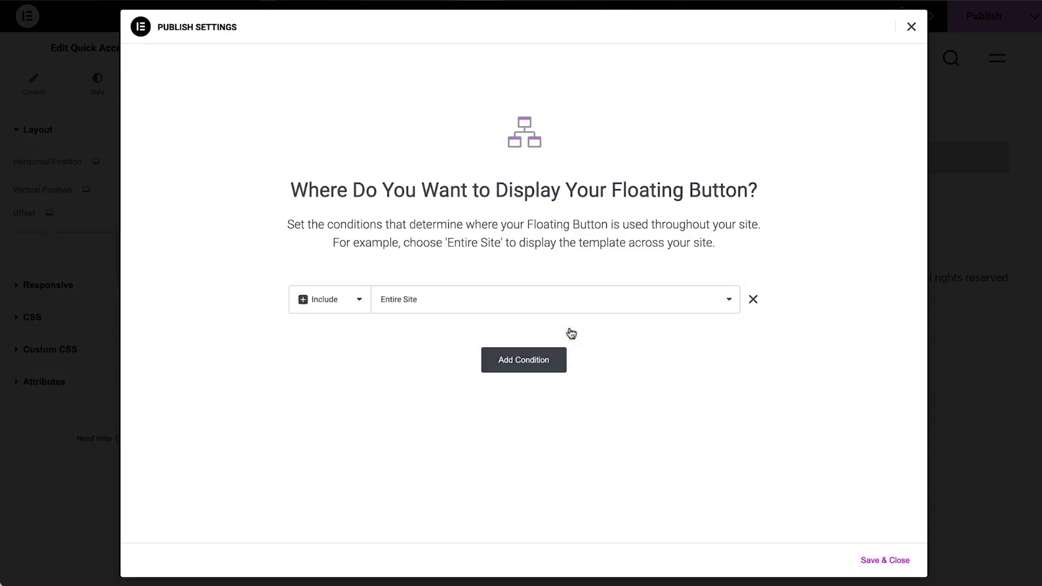
{"action": "left_click", "coordinate": [630, 304]}
{"action": "left_click", "coordinate": [656, 365]}
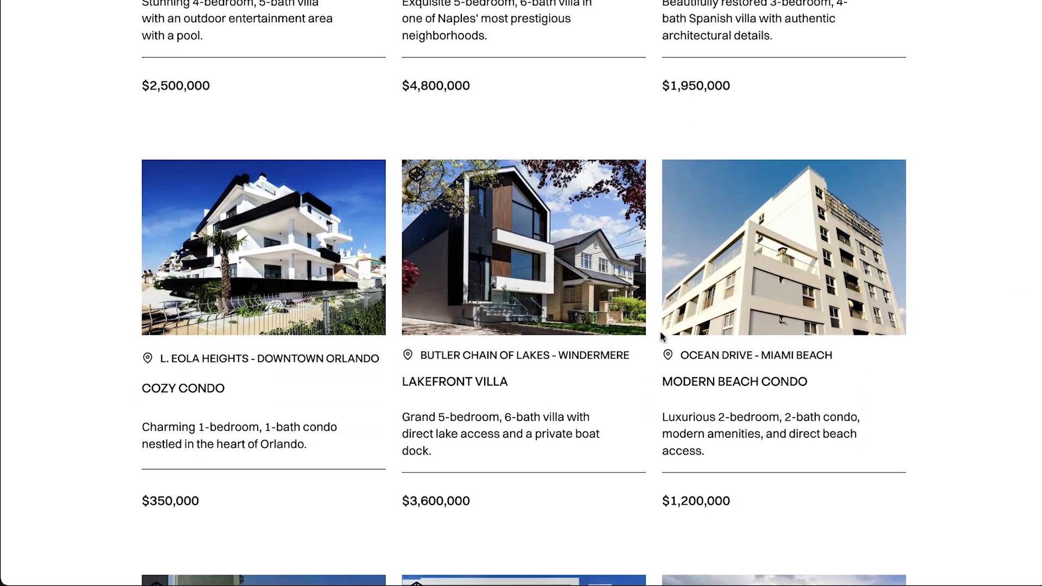
Open Lakefront and Mediterranean Villa, test Drive to address, then open Beachside Villa.
{"action": "left_click", "coordinate": [437, 388]}
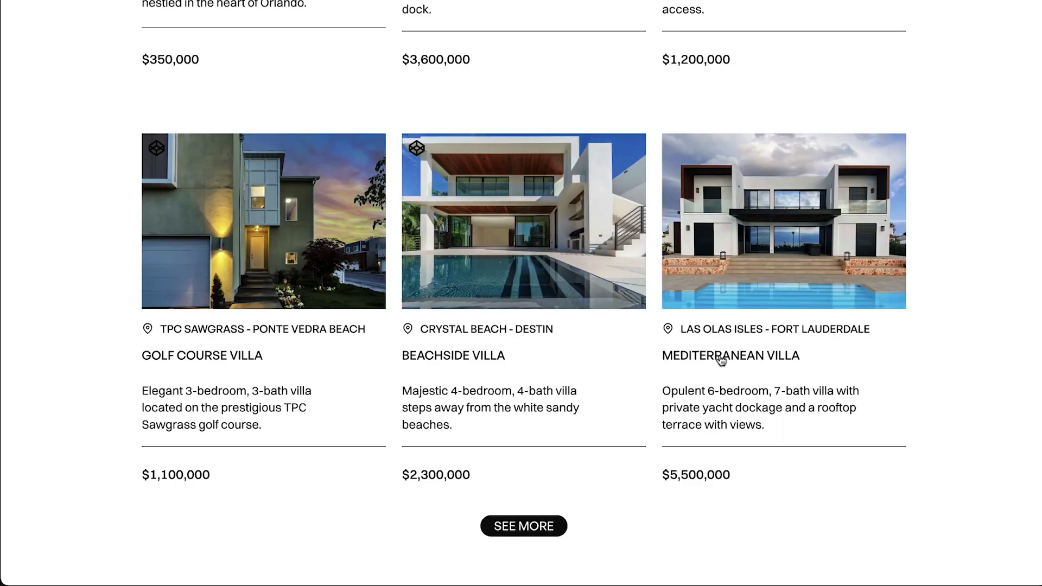
{"action": "left_click", "coordinate": [721, 361]}
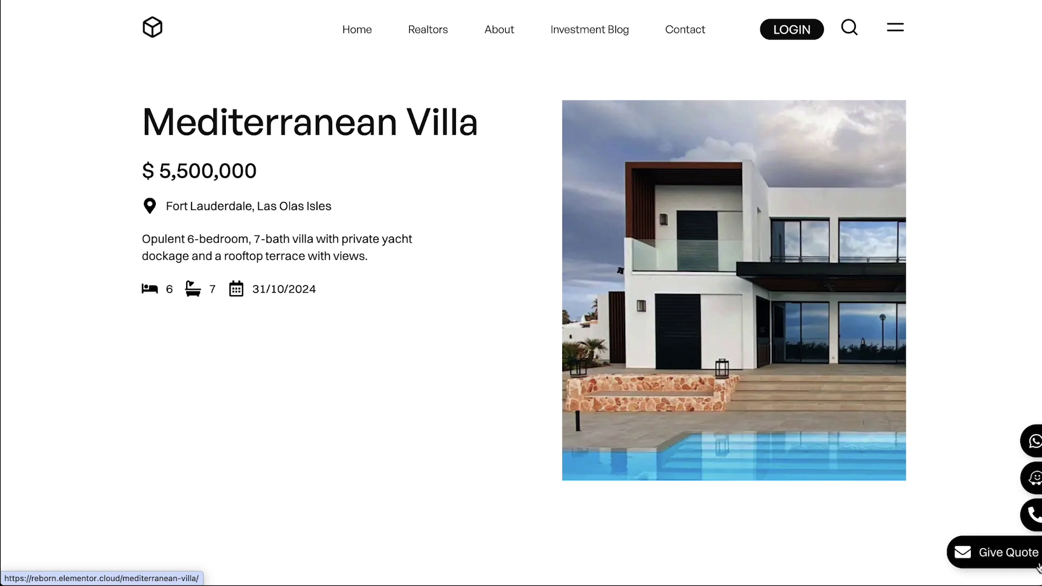
{"action": "left_click", "coordinate": [1033, 478]}
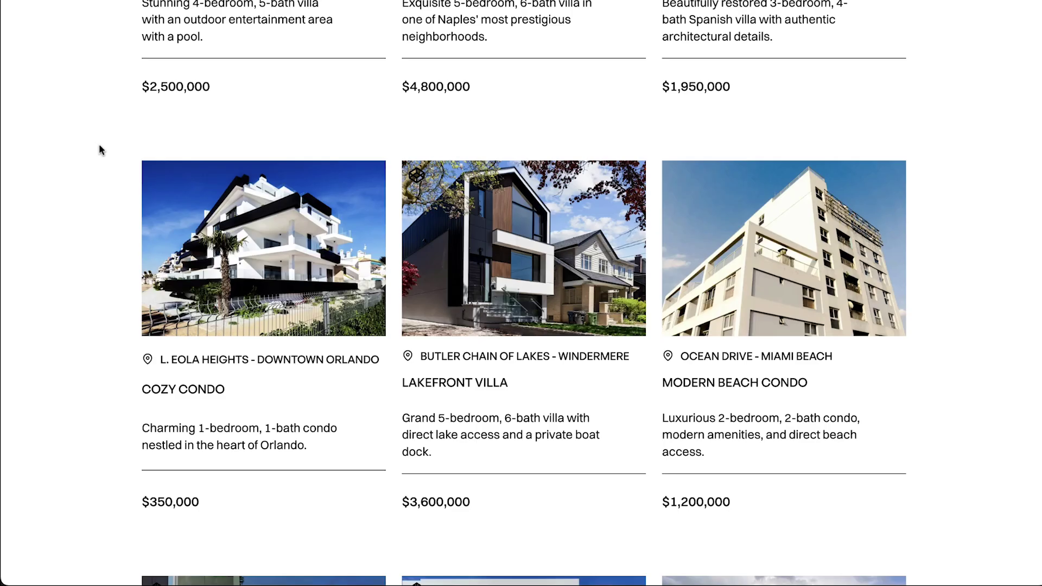
{"action": "scroll", "coordinate": [99, 145], "scroll_direction": "down", "scroll_amount": 8}
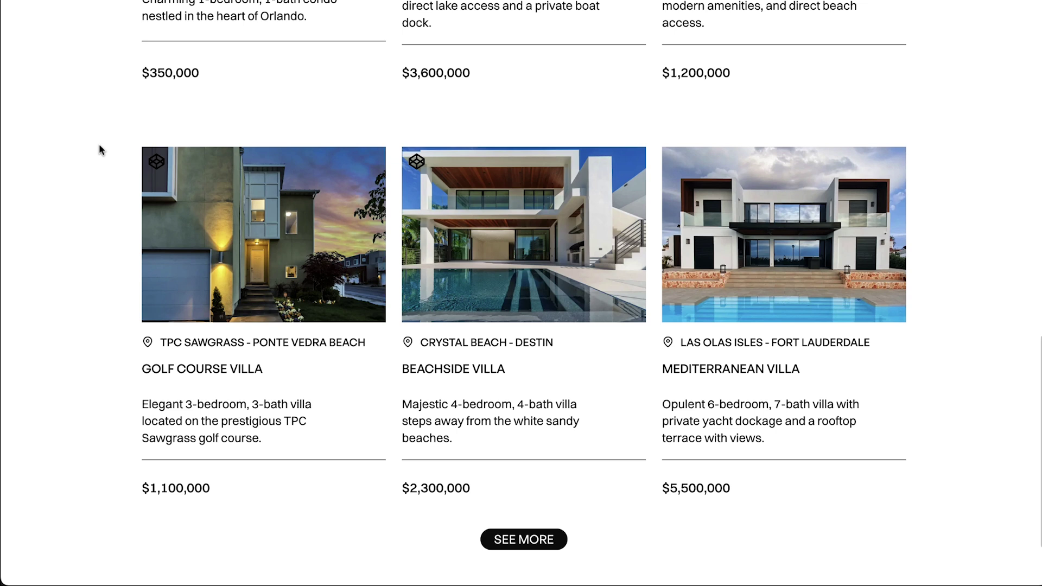
{"action": "left_click", "coordinate": [450, 371]}
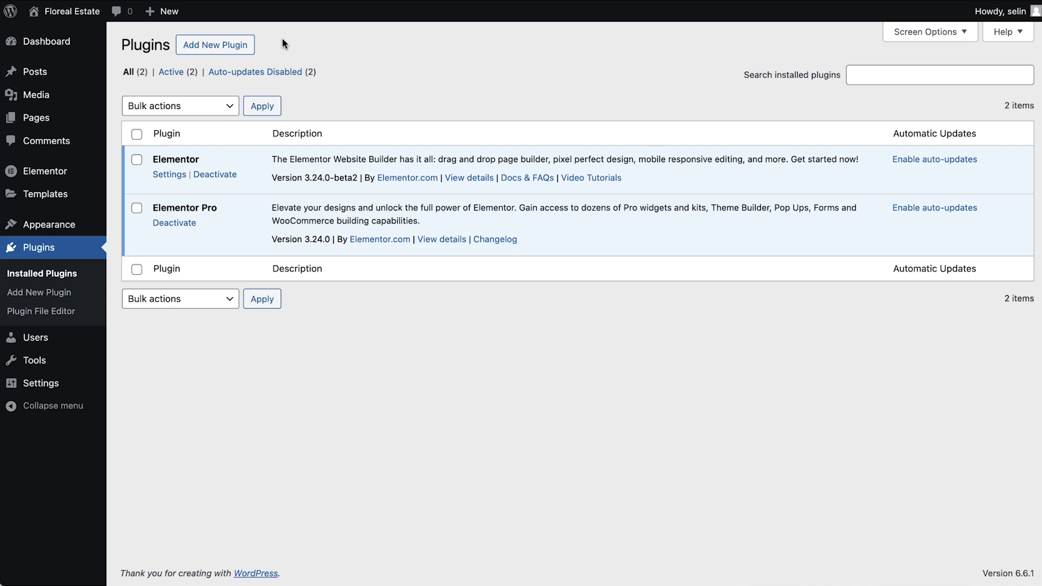
Search for ACF among new plugins, then install and activate Advanced Custom Fields.
{"action": "left_click", "coordinate": [233, 45]}
{"action": "type", "text": "ACF"}
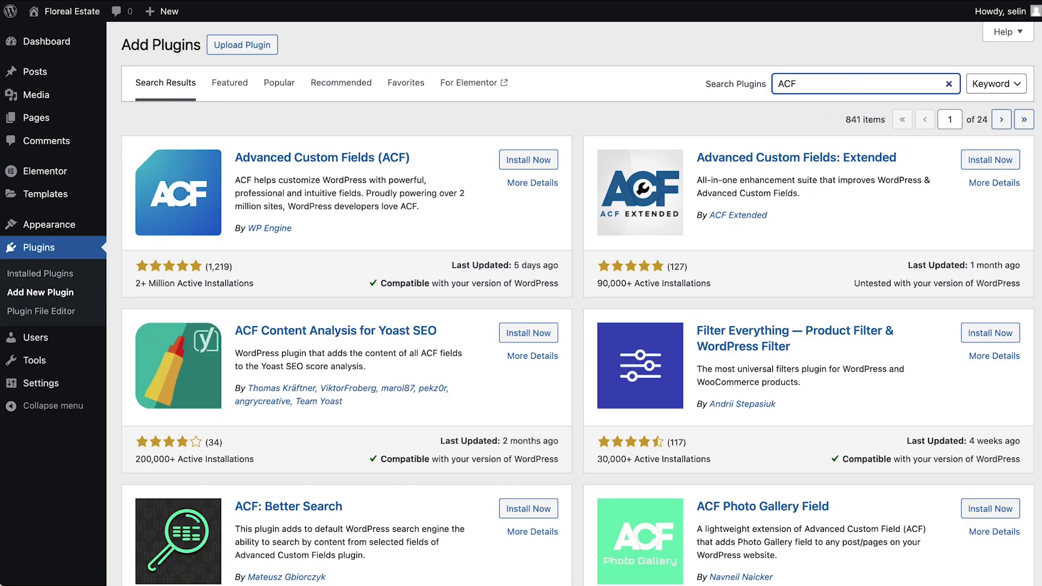
{"action": "left_click", "coordinate": [529, 160]}
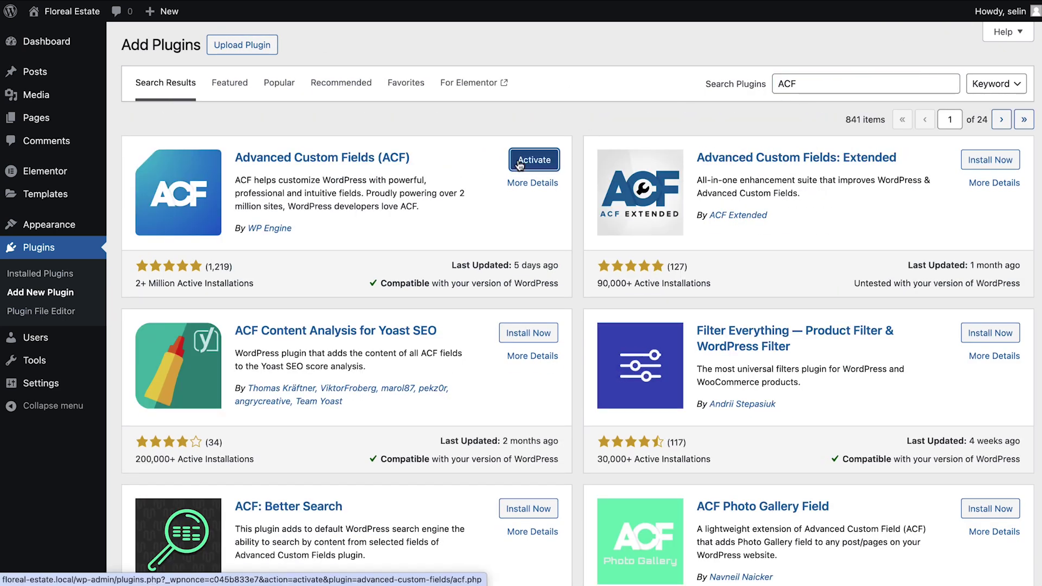
{"action": "left_click", "coordinate": [518, 164]}
Start a new ACF field group titled 'Real Estate Contact Info'.
{"action": "mouse_move", "coordinate": [93, 407]}
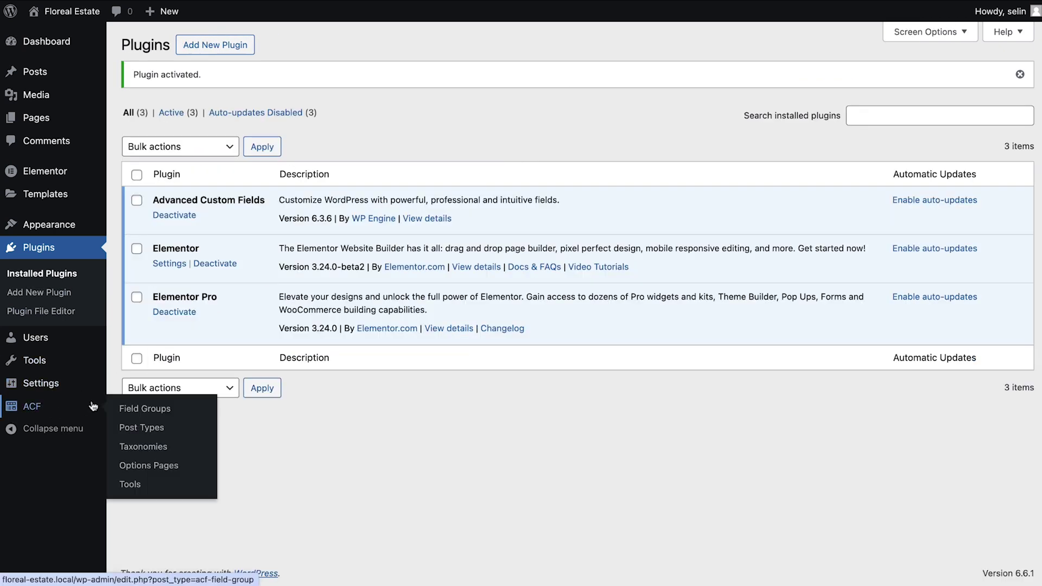
{"action": "left_click", "coordinate": [145, 409]}
{"action": "left_click", "coordinate": [599, 401]}
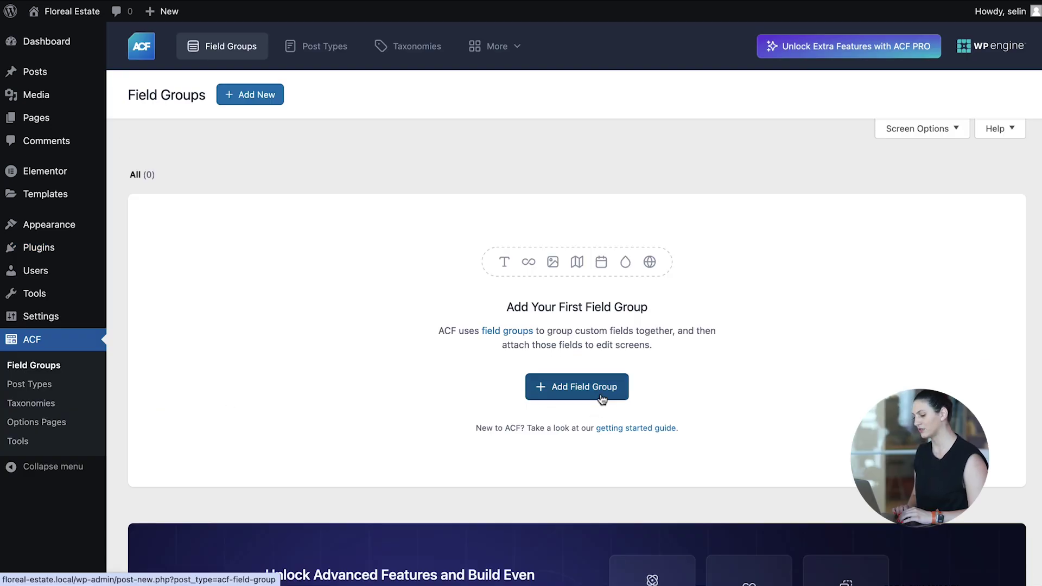
{"action": "type", "text": "Real Estate Contact Info"}
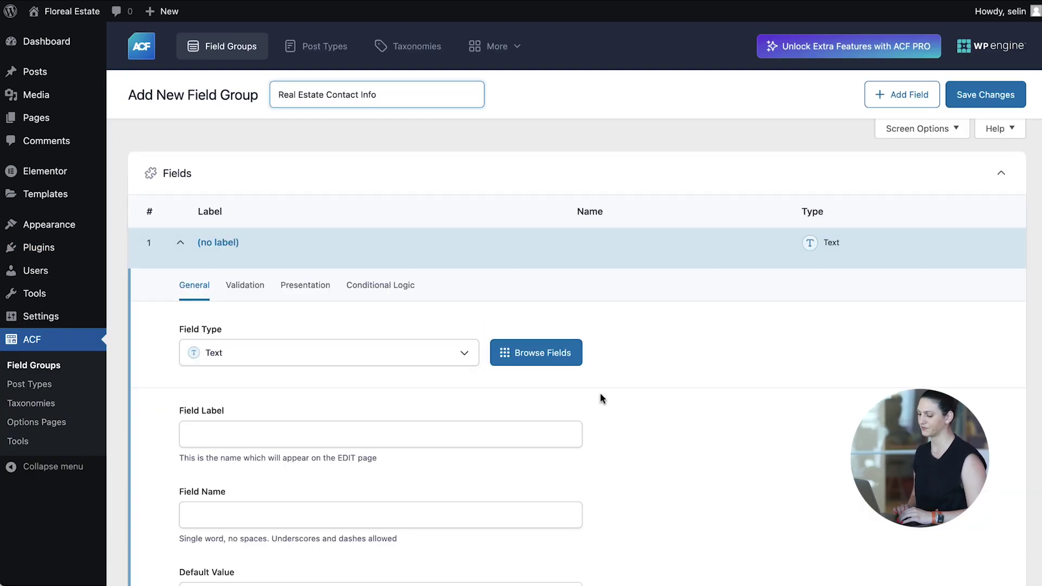
Add a Select field 'Agent Name' (agent_name) with a default agent name.
{"action": "left_click", "coordinate": [393, 354]}
{"action": "scroll", "coordinate": [404, 239], "scroll_direction": "down", "scroll_amount": 2}
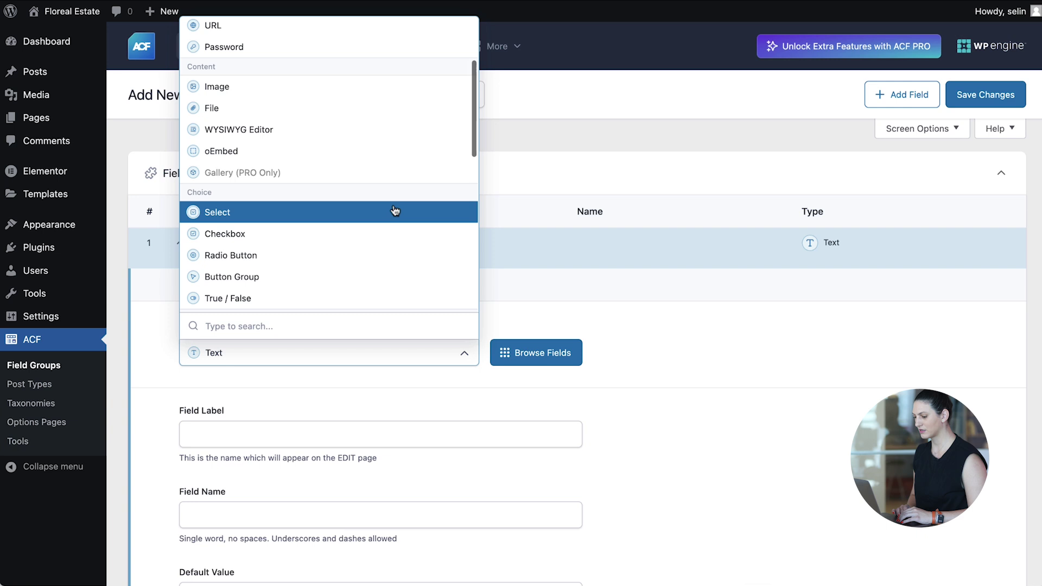
{"action": "left_click", "coordinate": [396, 212]}
{"action": "key", "text": "Tab"}
{"action": "type", "text": "Agent Na"}
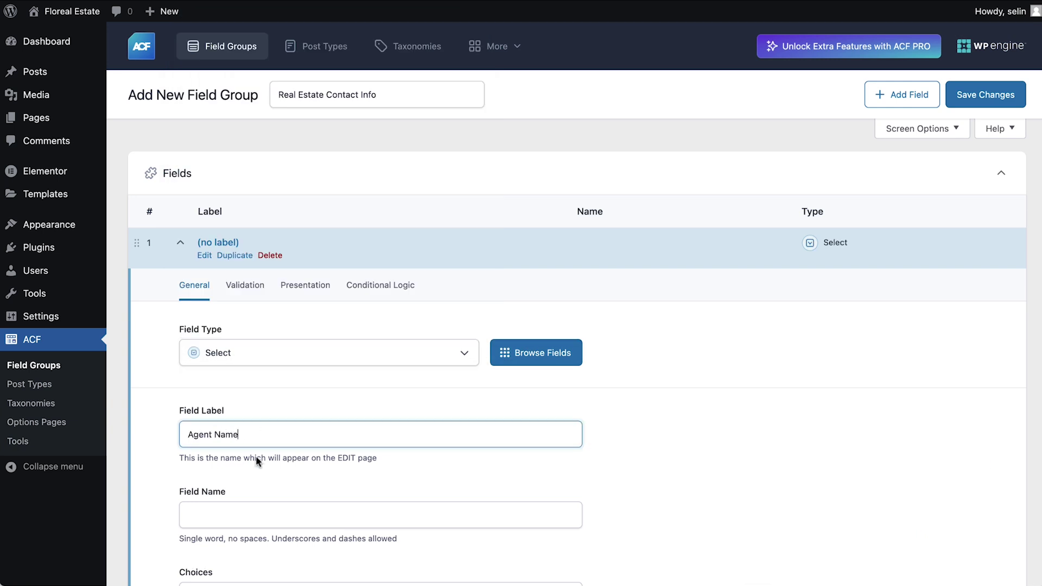
{"action": "type", "text": "me"}
{"action": "left_click", "coordinate": [281, 515]}
{"action": "scroll", "coordinate": [279, 510], "scroll_direction": "down", "scroll_amount": 4}
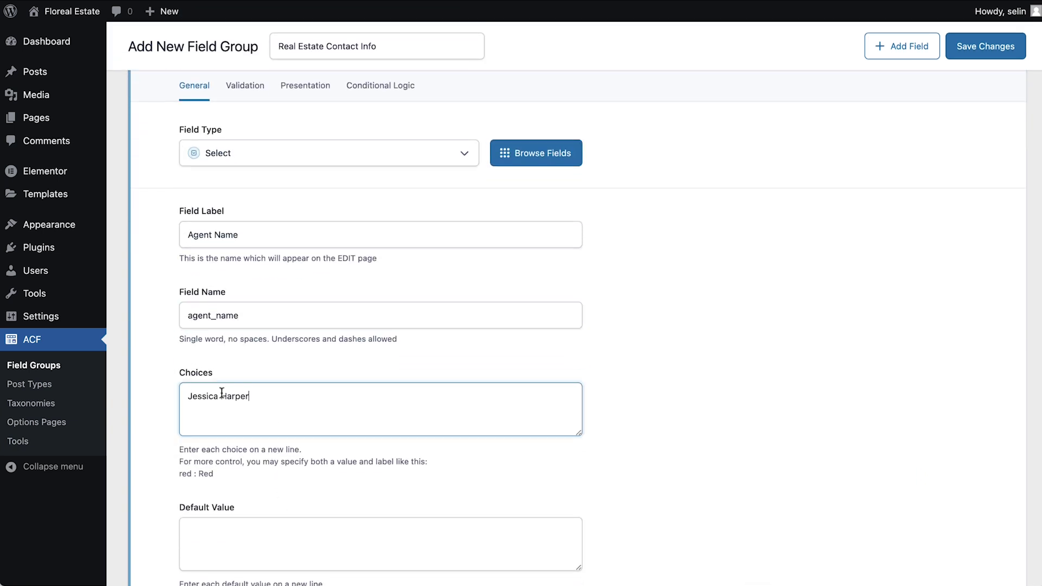
{"action": "left_click", "coordinate": [218, 532]}
{"action": "scroll", "coordinate": [247, 537], "scroll_direction": "down", "scroll_amount": 5}
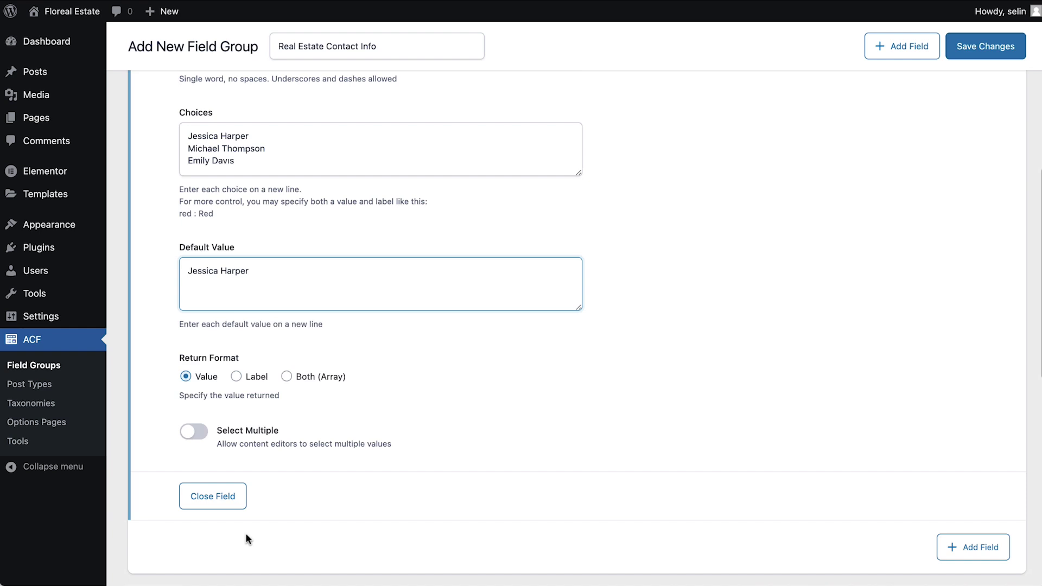
Add a second field labelled 'Agent Number' (agent_number).
{"action": "left_click", "coordinate": [993, 527]}
{"action": "key", "text": "Tab"}
{"action": "type", "text": "A"}
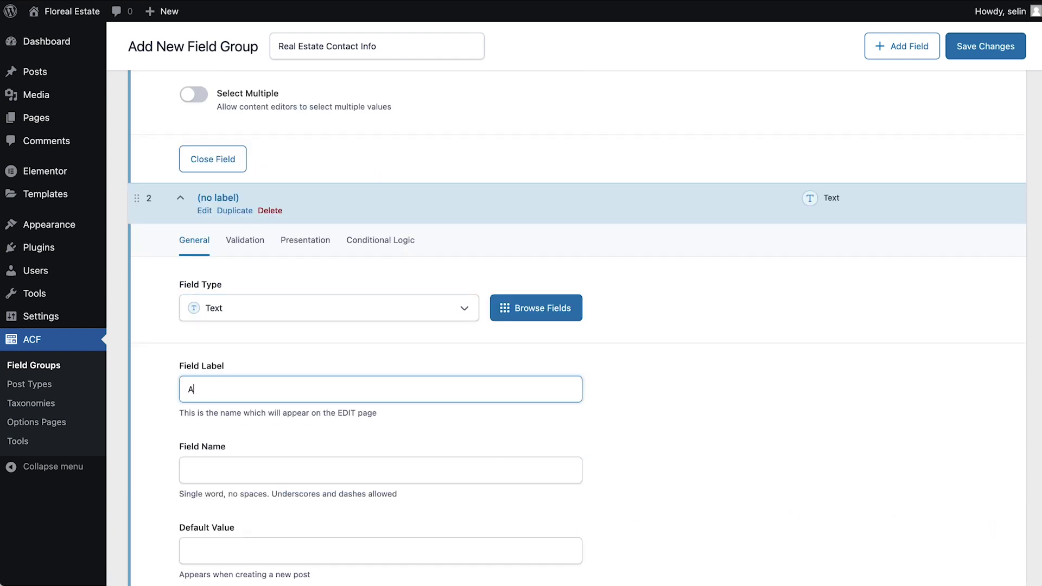
{"action": "type", "text": "gent Number"}
{"action": "left_click", "coordinate": [203, 470]}
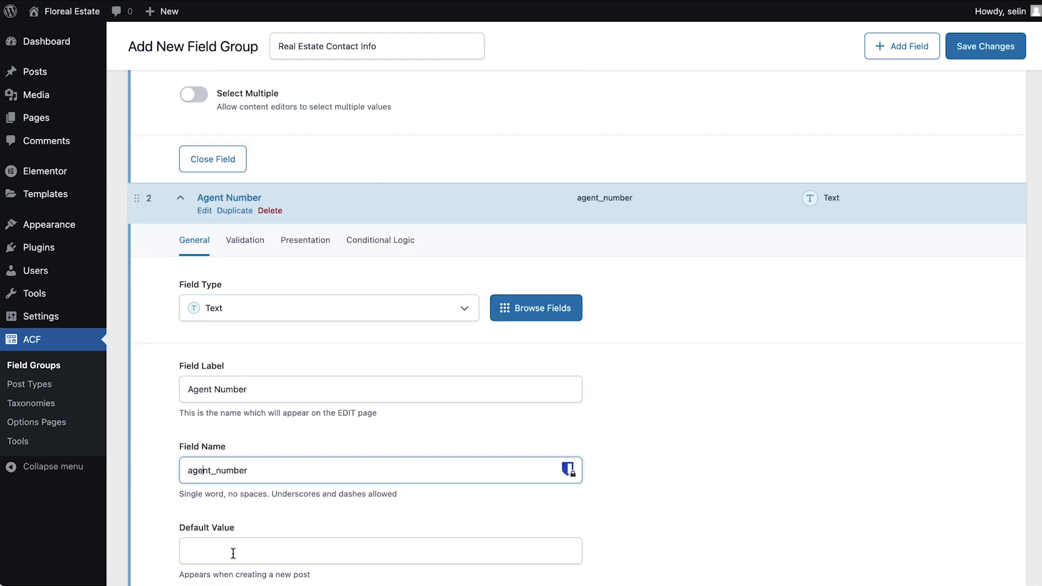
{"action": "scroll", "coordinate": [233, 553], "scroll_direction": "down", "scroll_amount": 3}
Add an Email field labelled 'Agent Email' (agent_email).
{"action": "left_click", "coordinate": [963, 525]}
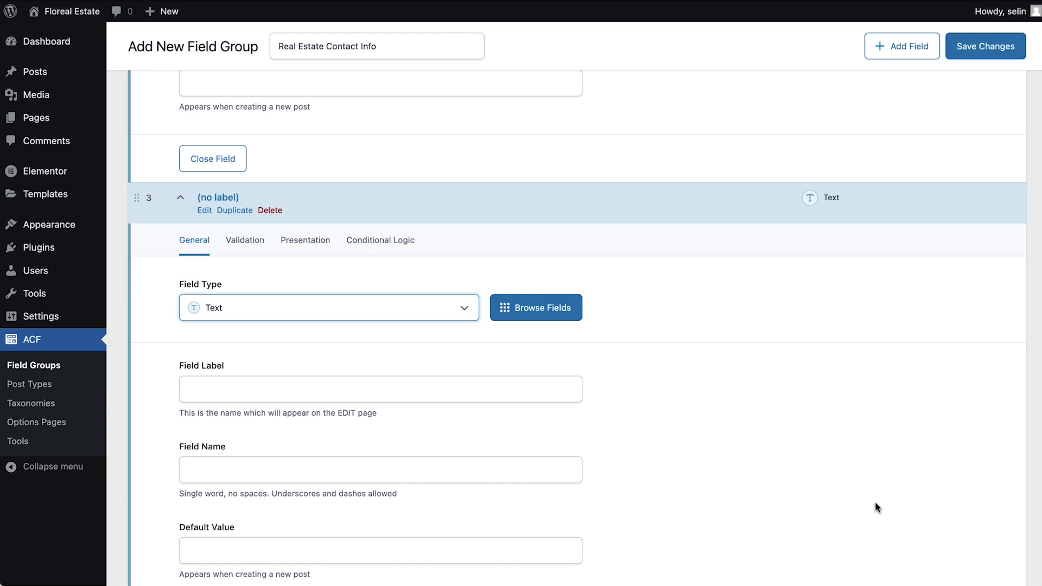
{"action": "left_click", "coordinate": [433, 318]}
{"action": "left_click", "coordinate": [360, 398]}
{"action": "left_click", "coordinate": [285, 386]}
{"action": "type", "text": "Agent Email"}
{"action": "left_click", "coordinate": [279, 470]}
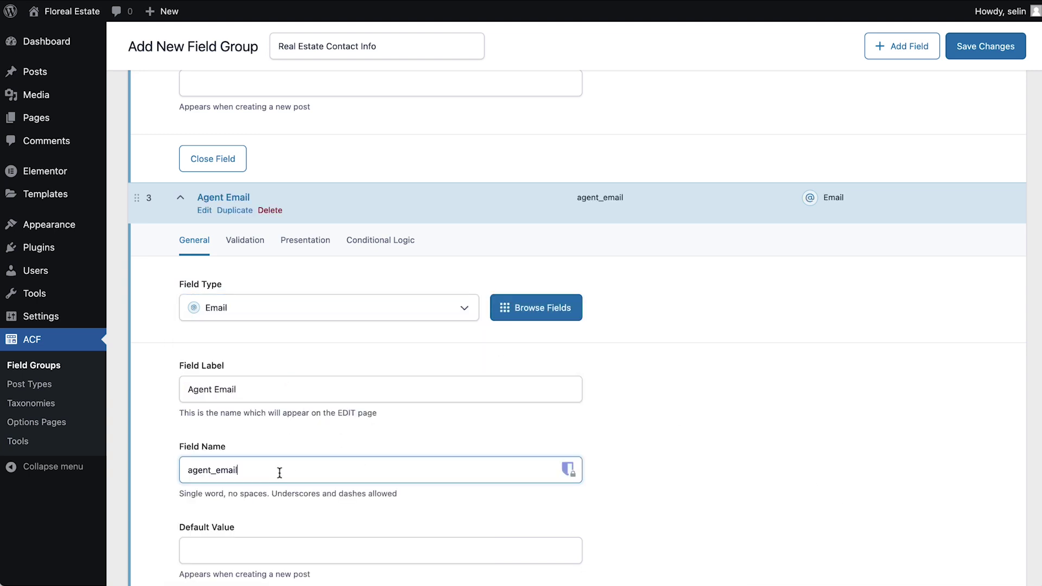
{"action": "scroll", "coordinate": [280, 473], "scroll_direction": "down", "scroll_amount": 3}
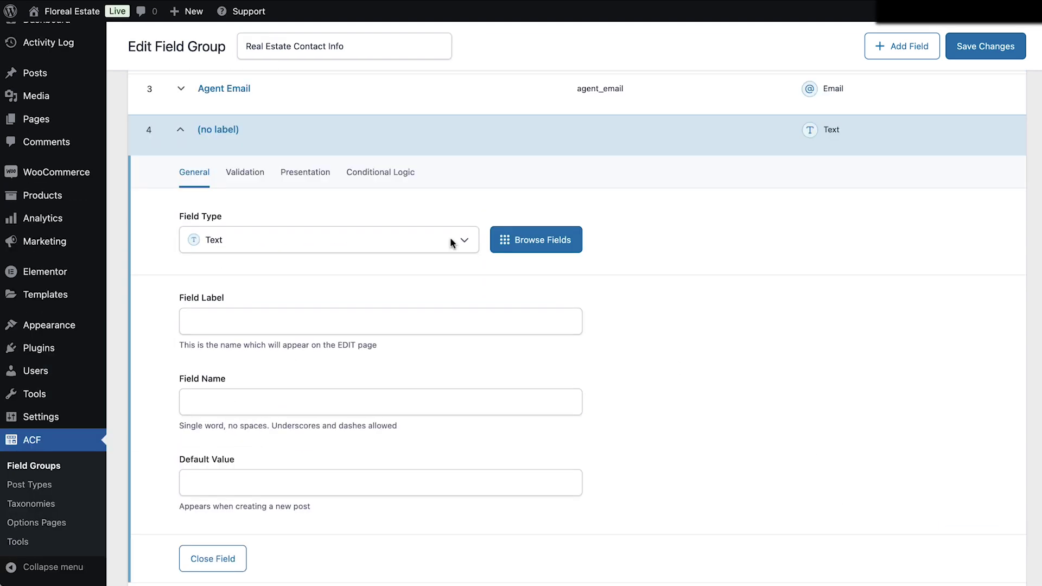
Add a URL field labelled 'Listing Address' (listing_address).
{"action": "left_click", "coordinate": [454, 239]}
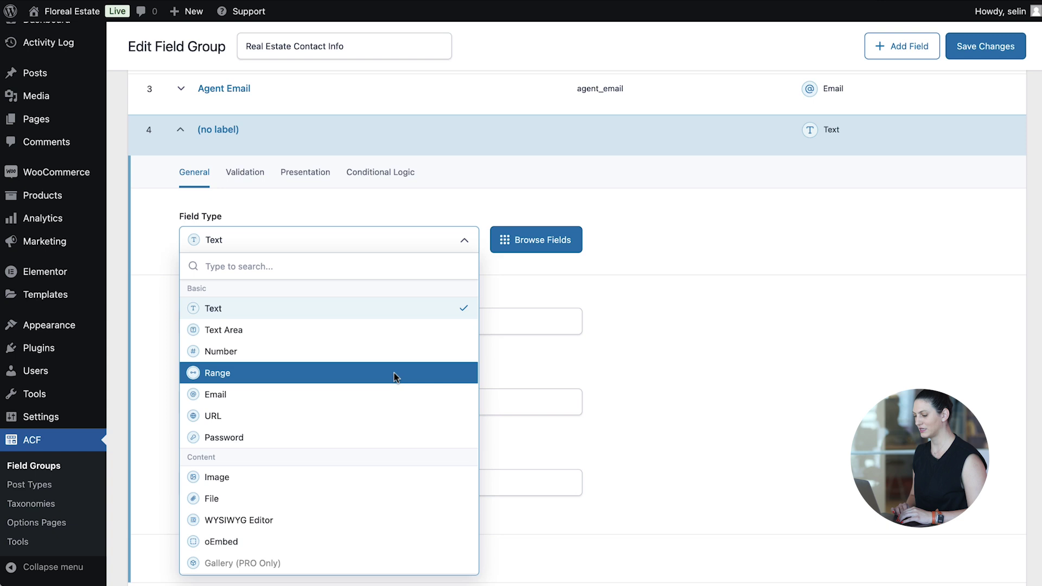
{"action": "left_click", "coordinate": [380, 417]}
{"action": "left_click", "coordinate": [337, 323]}
{"action": "type", "text": "Listing Address"}
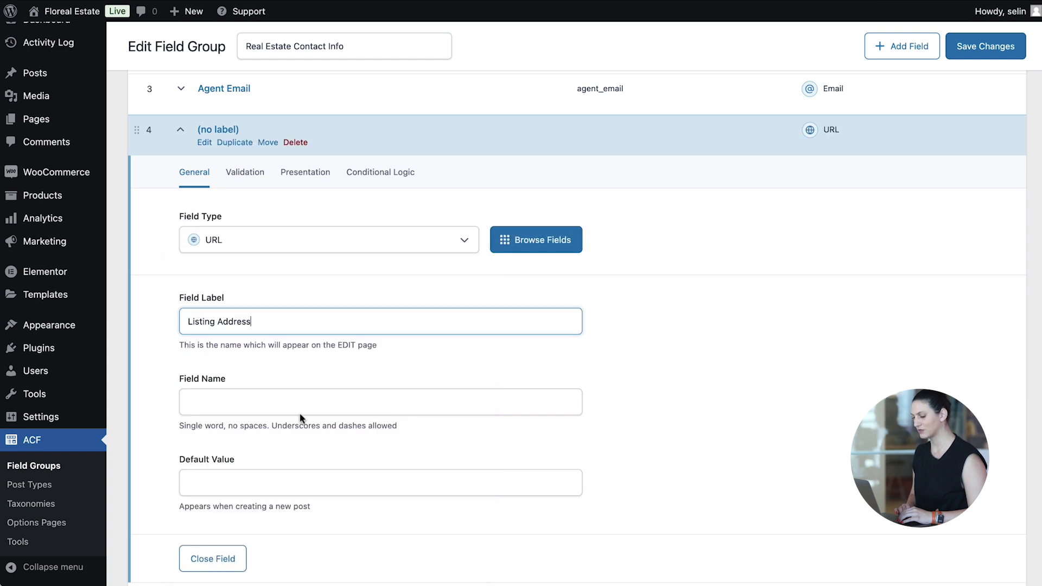
{"action": "left_click", "coordinate": [301, 414]}
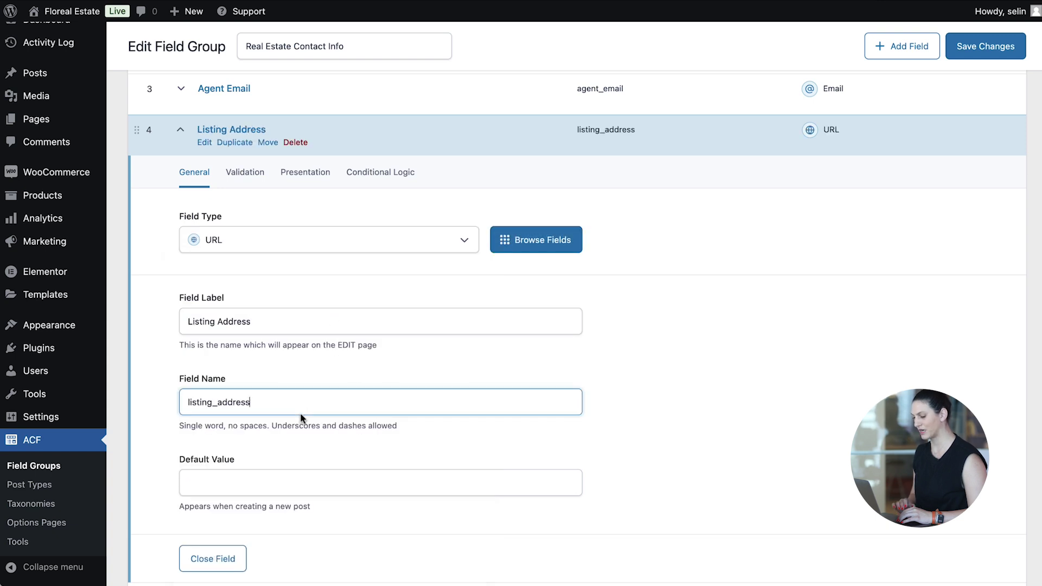
{"action": "left_click", "coordinate": [315, 492]}
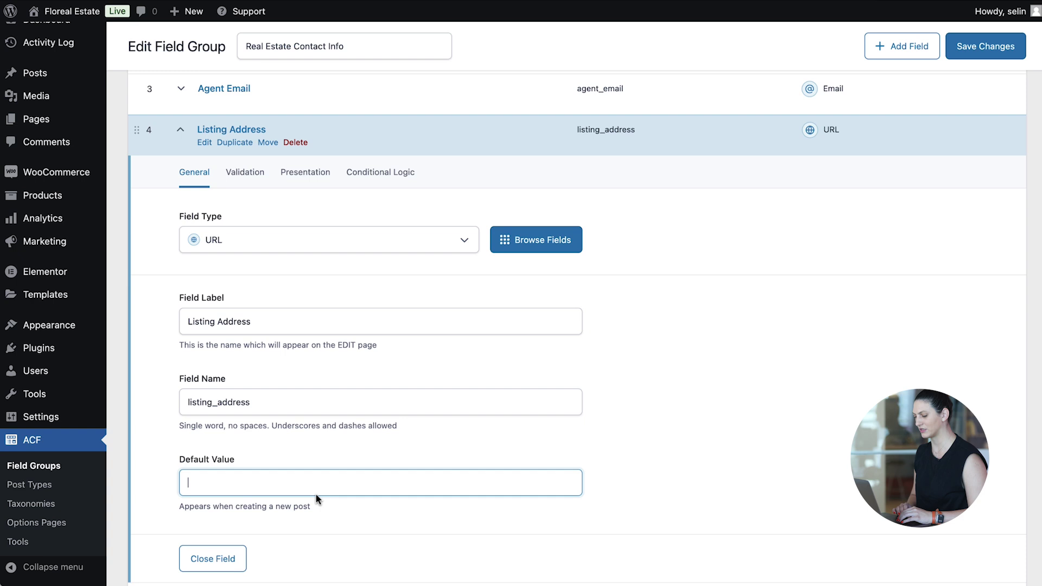
Save the group, restricting it to Post Category equals Real Estate, then edit Waterfront Villa.
{"action": "left_click", "coordinate": [981, 45]}
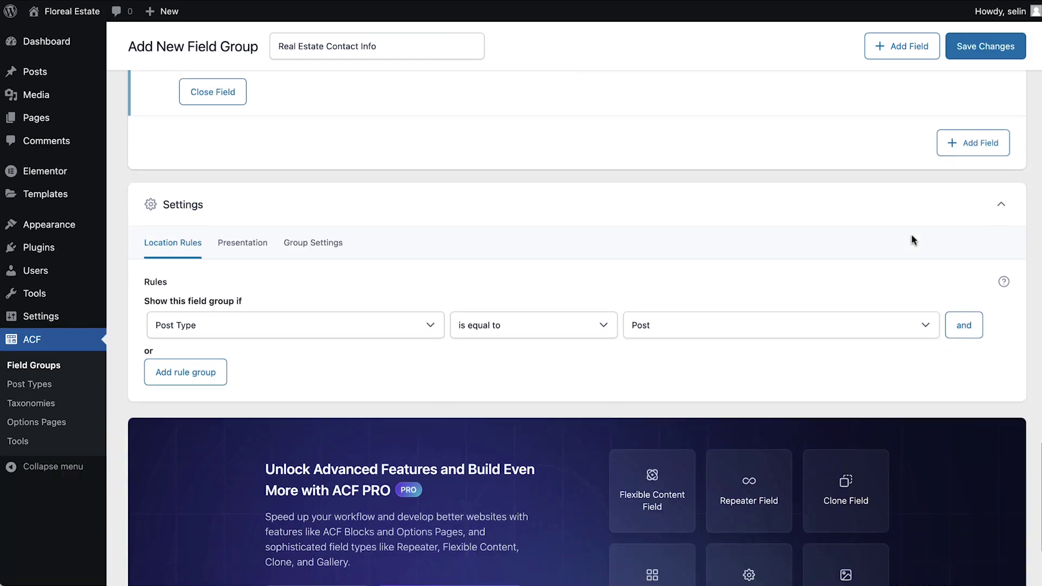
{"action": "left_click", "coordinate": [965, 296]}
{"action": "left_click", "coordinate": [347, 328]}
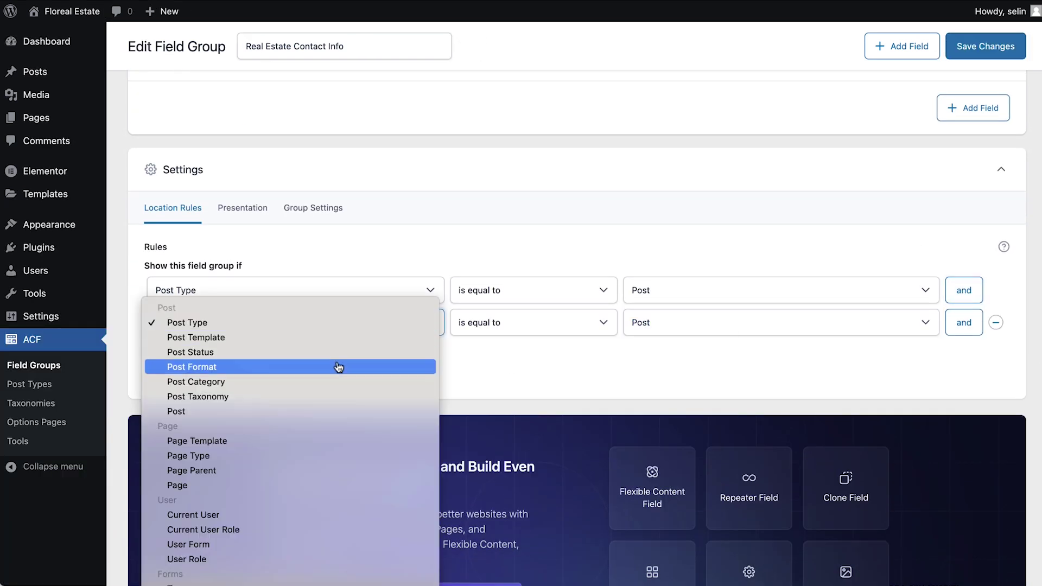
{"action": "left_click", "coordinate": [332, 389]}
{"action": "left_click", "coordinate": [673, 326]}
{"action": "left_click", "coordinate": [683, 337]}
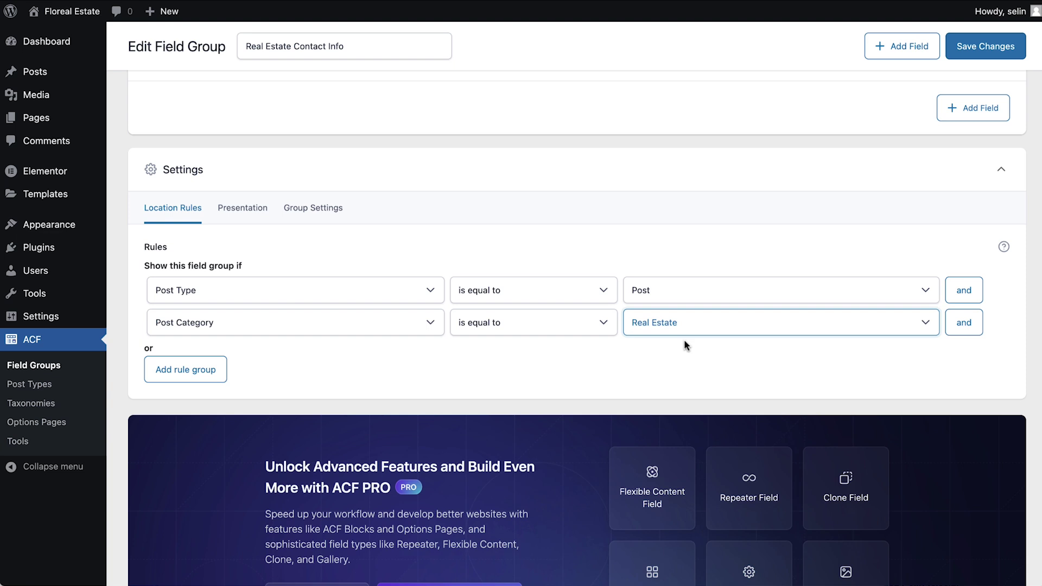
{"action": "left_click", "coordinate": [981, 48]}
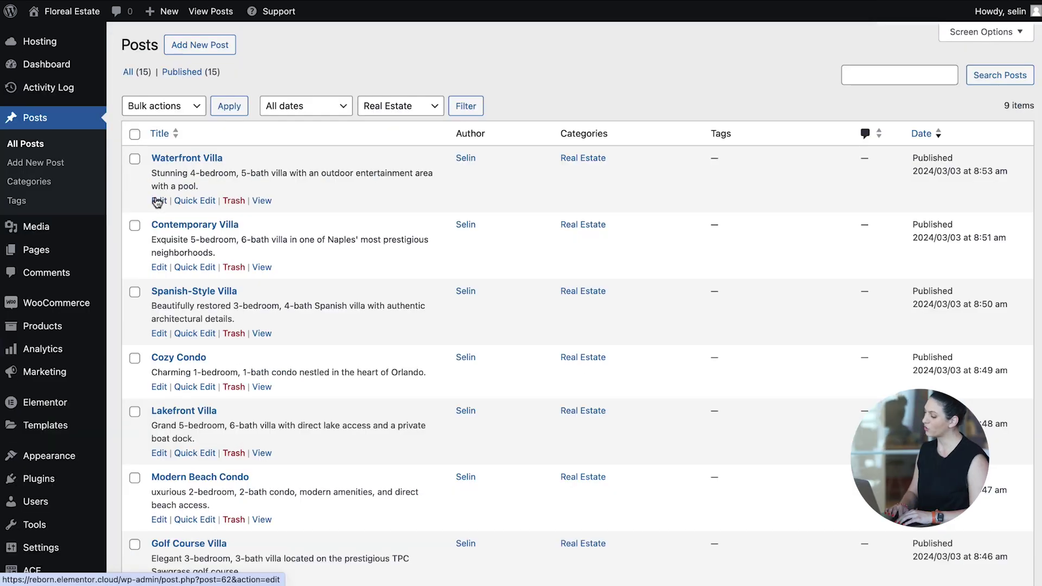
{"action": "left_click", "coordinate": [158, 202]}
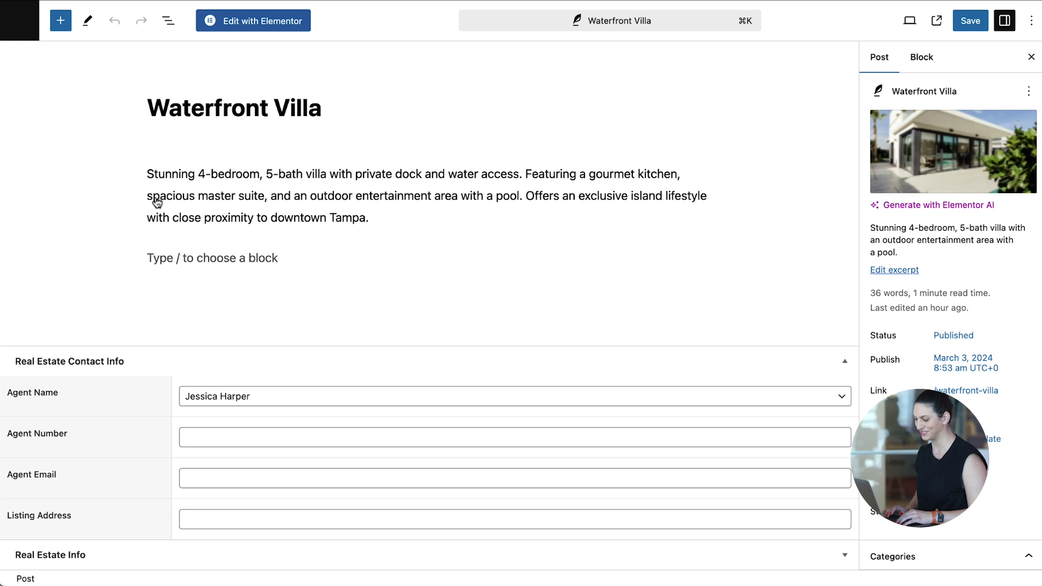
Fill in the villa agent's number, email and Waze link, save, then insert a floating buttons template.
{"action": "left_click", "coordinate": [455, 394]}
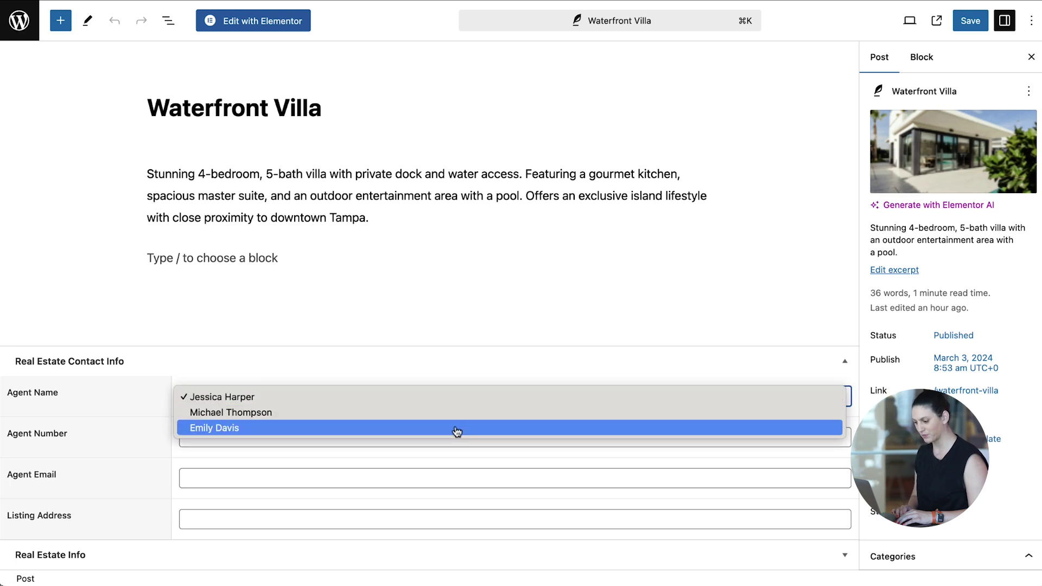
{"action": "left_click", "coordinate": [451, 400]}
{"action": "left_click", "coordinate": [424, 442]}
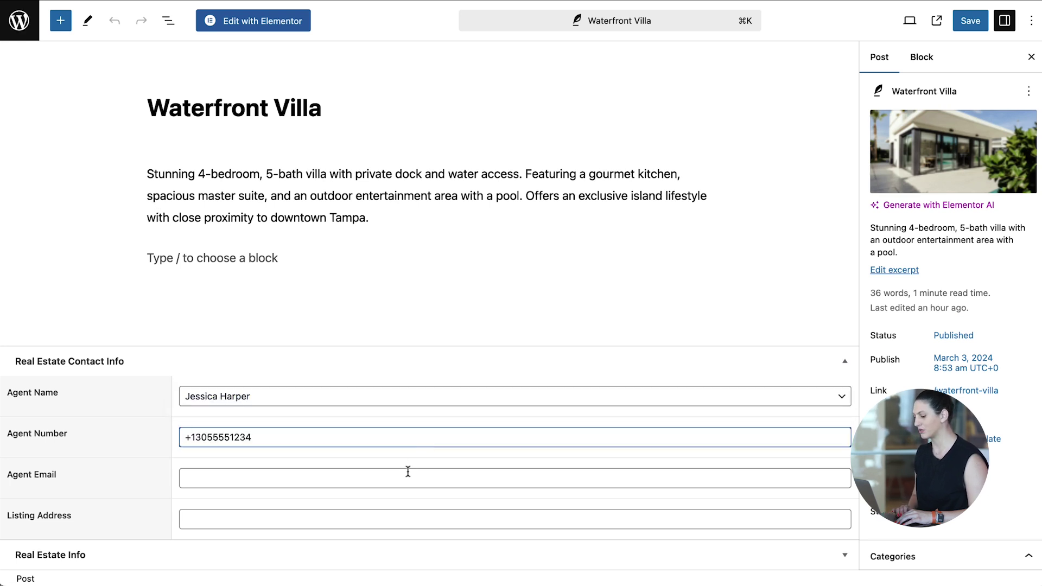
{"action": "left_click", "coordinate": [383, 485]}
{"action": "key", "text": "super+v"}
{"action": "left_click", "coordinate": [325, 511]}
{"action": "key", "text": "super+v"}
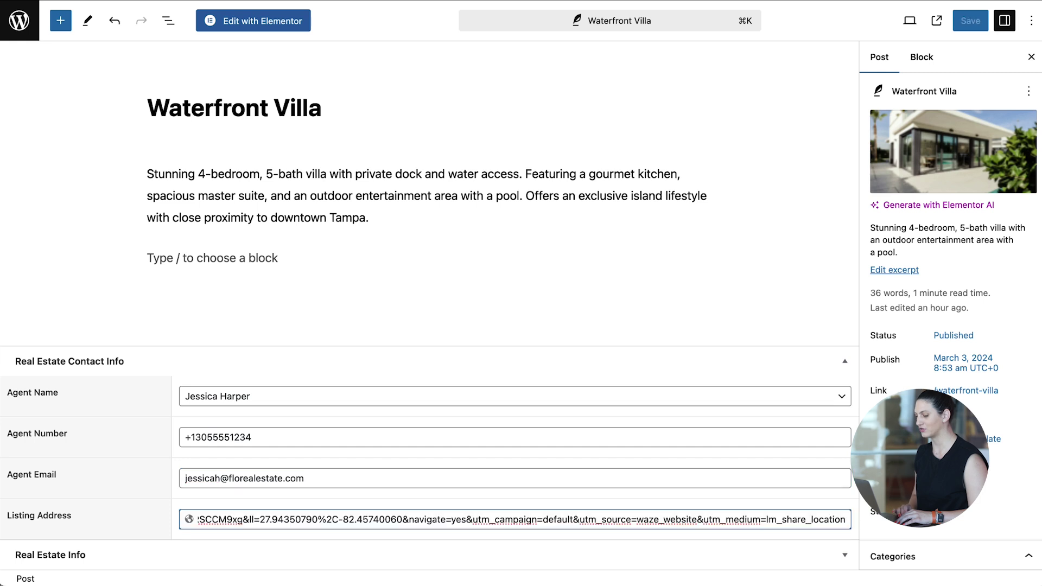
{"action": "key", "text": "super+s"}
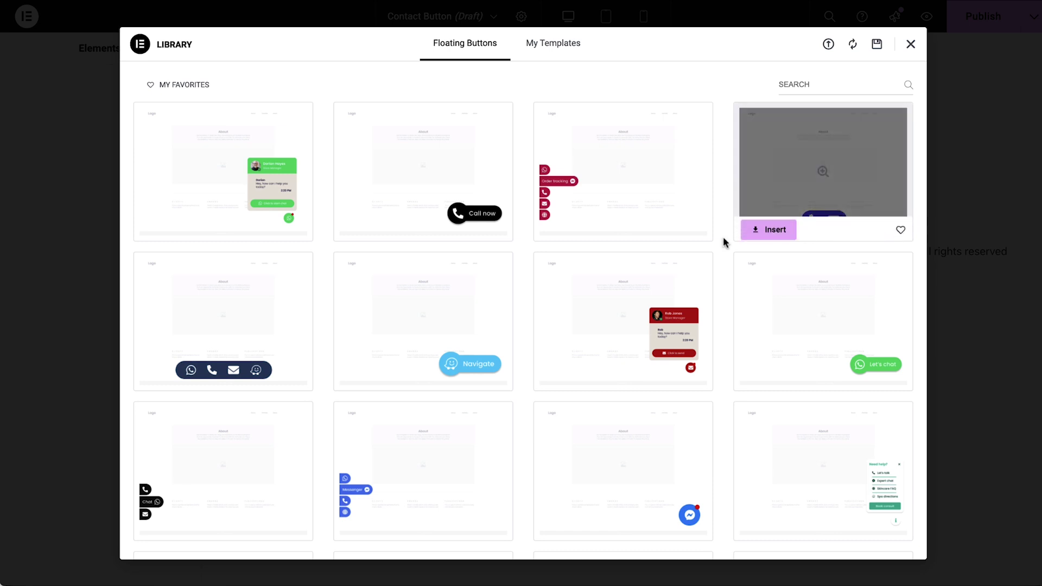
{"action": "mouse_move", "coordinate": [613, 209]}
{"action": "left_click", "coordinate": [580, 228]}
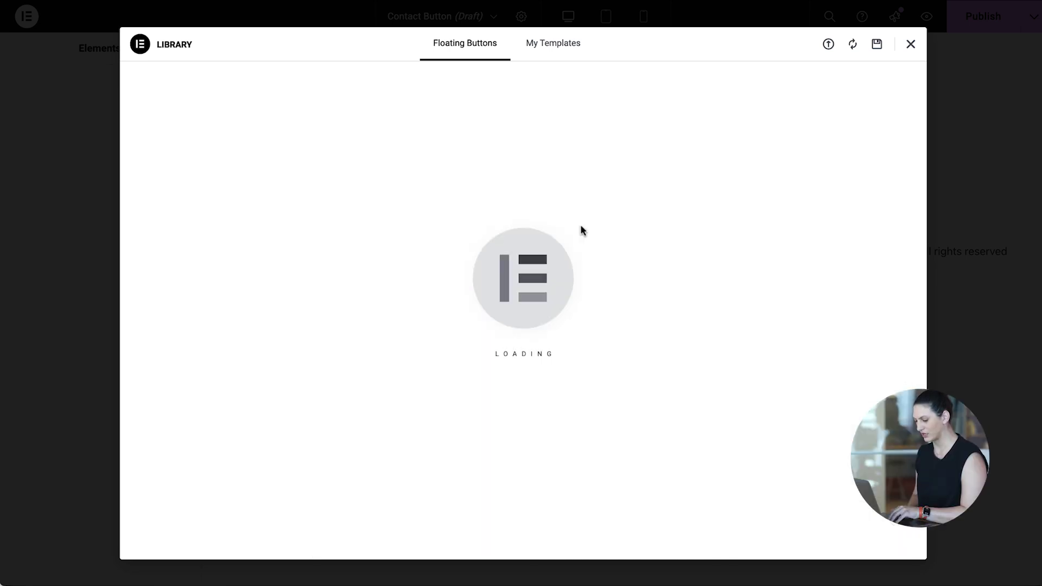
Delete the URL button and make Messenger a Waze button located by ACF Listing Address.
{"action": "left_click", "coordinate": [174, 313]}
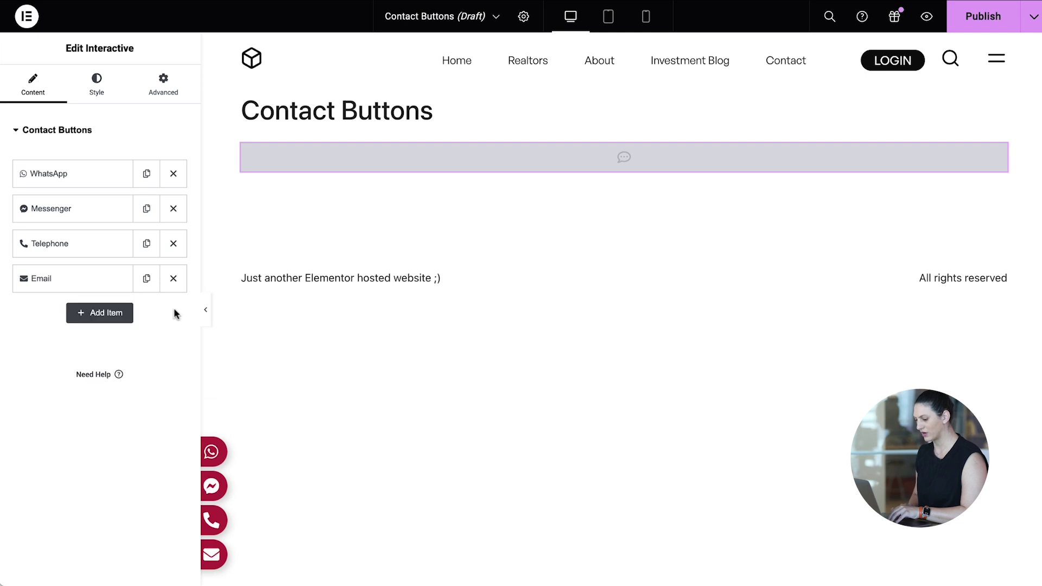
{"action": "left_click", "coordinate": [89, 209]}
{"action": "left_click", "coordinate": [138, 240]}
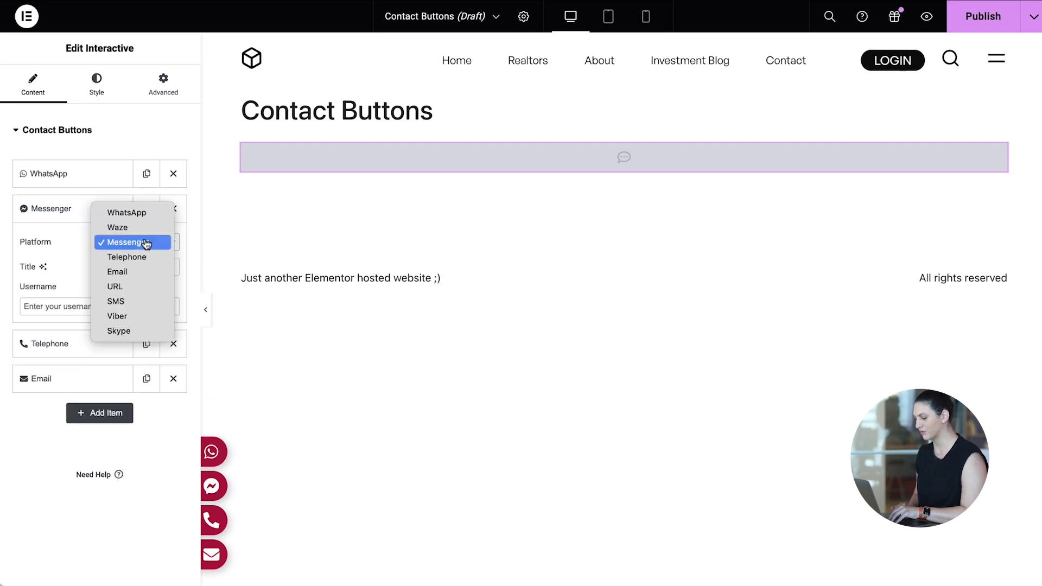
{"action": "left_click", "coordinate": [149, 234]}
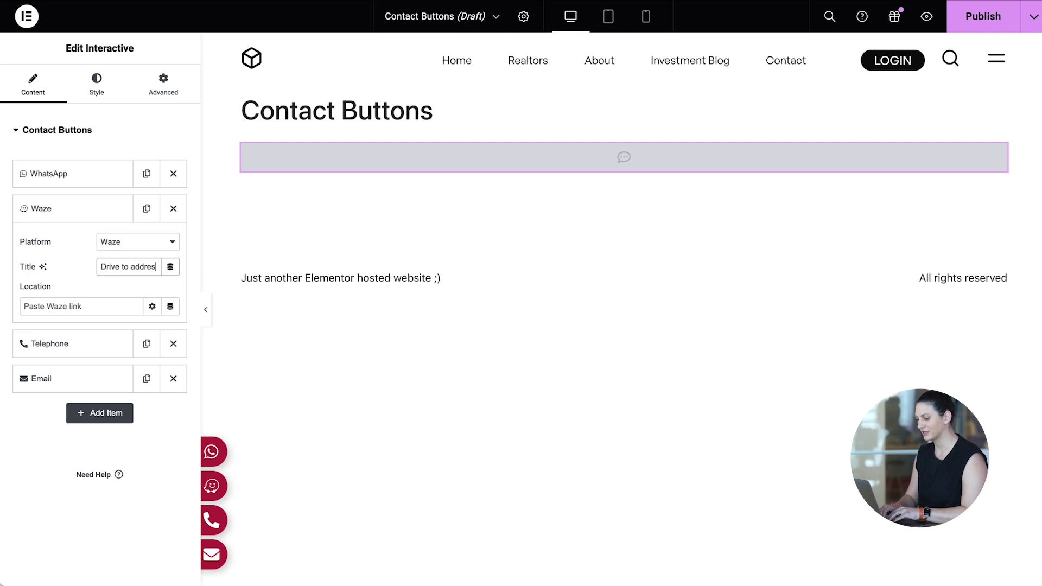
{"action": "scroll", "coordinate": [105, 472], "scroll_direction": "down", "scroll_amount": 5}
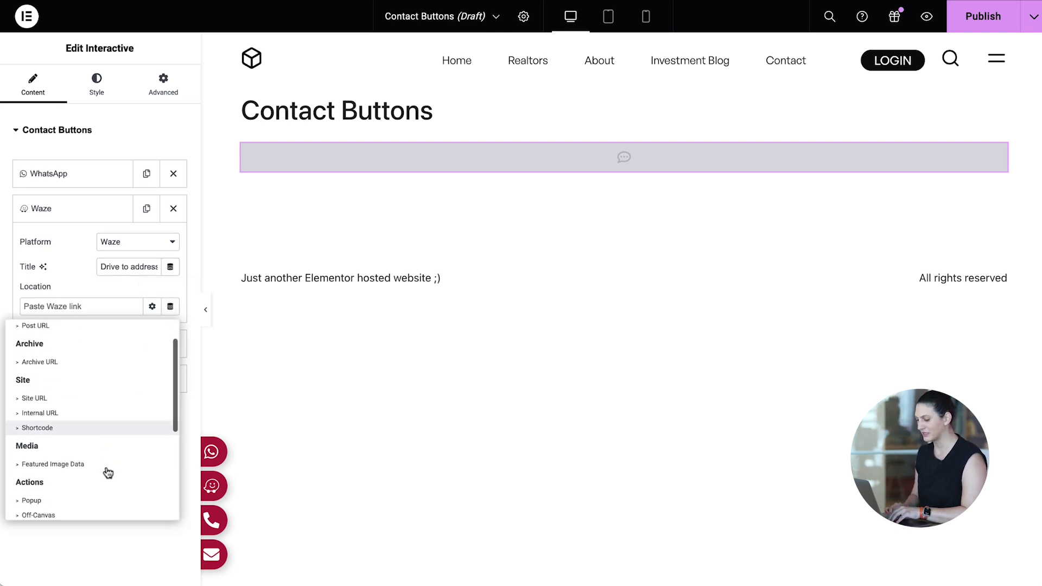
{"action": "left_click", "coordinate": [93, 513]}
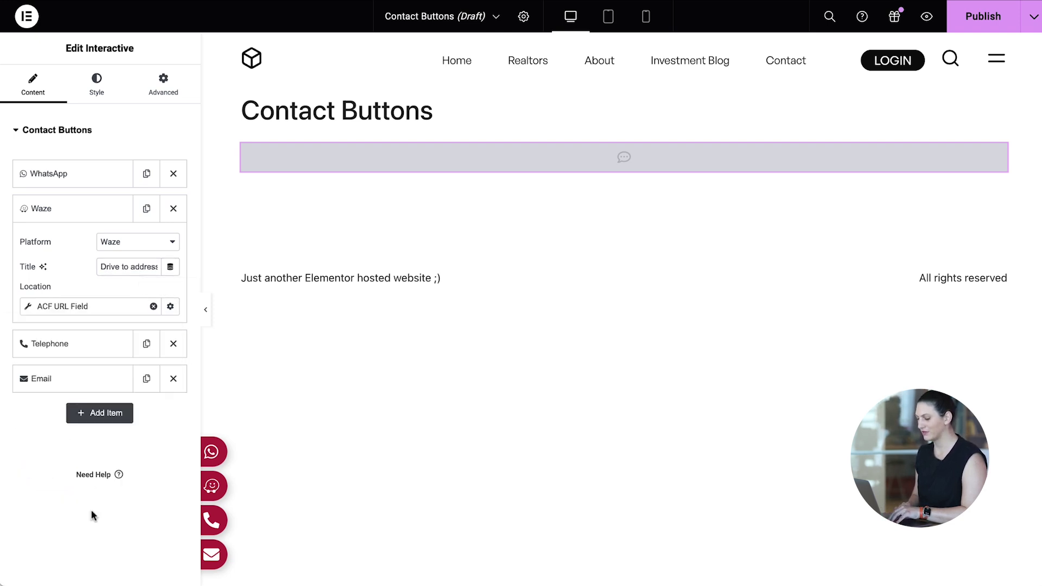
{"action": "left_click", "coordinate": [25, 310]}
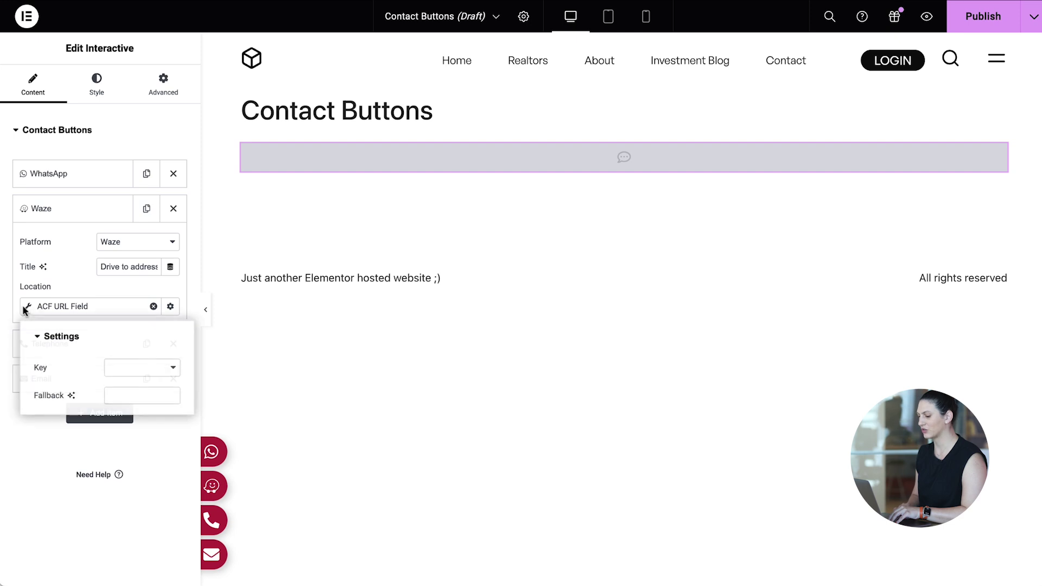
{"action": "left_click", "coordinate": [149, 374]}
{"action": "left_click", "coordinate": [164, 411]}
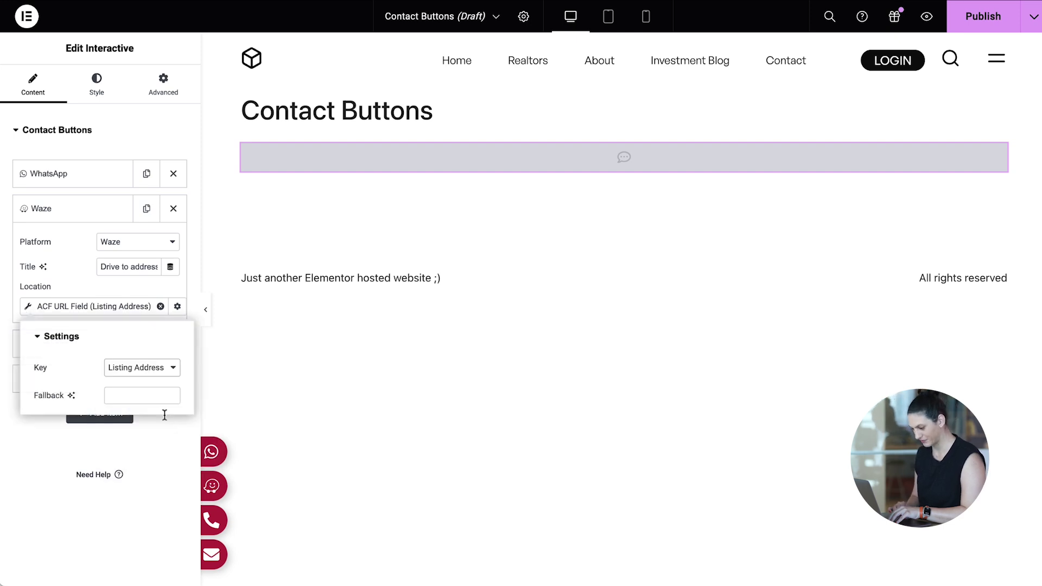
Retitle the WhatsApp button 'Chat with…' and pull its number from ACF Agent Number.
{"action": "left_click", "coordinate": [89, 296]}
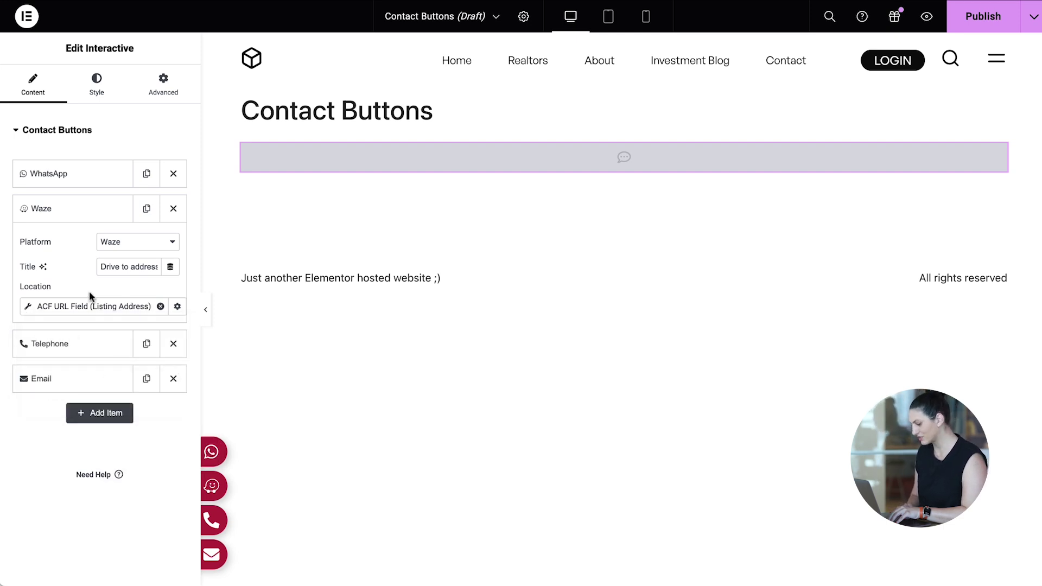
{"action": "left_click", "coordinate": [84, 169]}
{"action": "left_click_drag", "start_coordinate": [115, 232], "coordinate": [80, 235]}
{"action": "type", "text": "Chat with agent"}
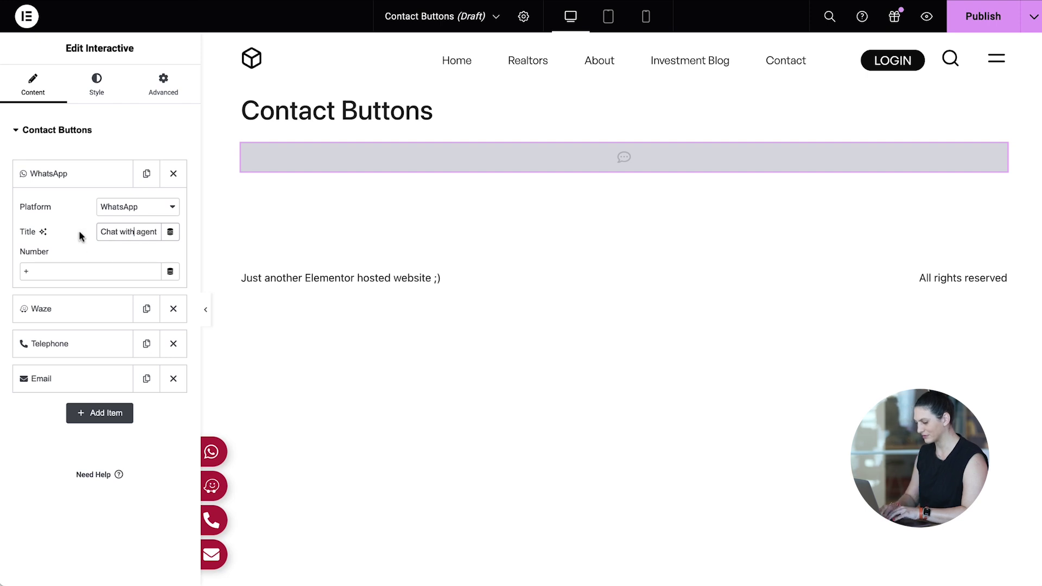
{"action": "left_click", "coordinate": [170, 271]}
{"action": "scroll", "coordinate": [126, 445], "scroll_direction": "down", "scroll_amount": 5}
{"action": "scroll", "coordinate": [127, 446], "scroll_direction": "down", "scroll_amount": 5}
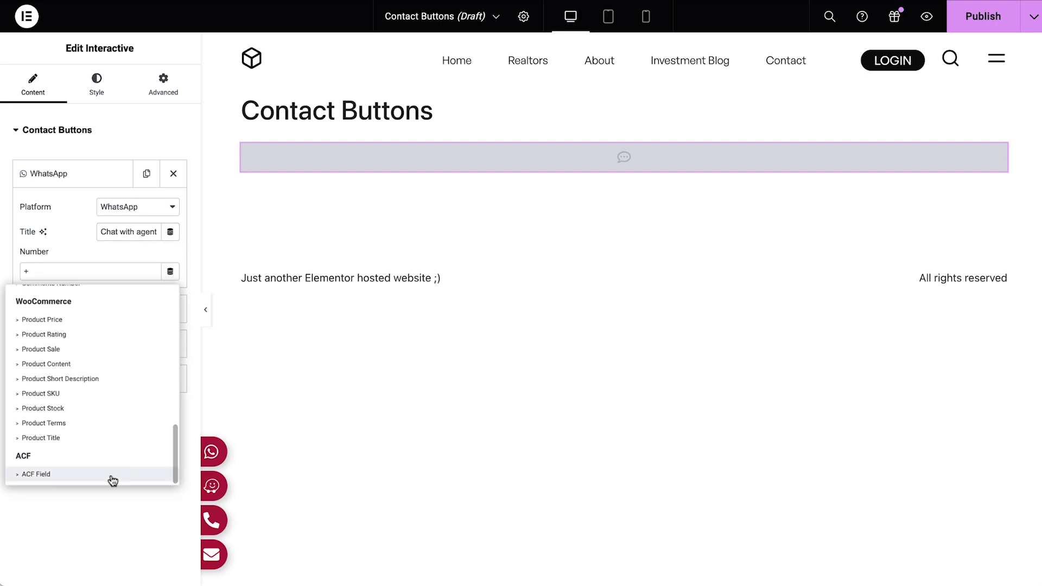
{"action": "left_click", "coordinate": [109, 474]}
{"action": "left_click", "coordinate": [29, 274]}
{"action": "left_click", "coordinate": [142, 333]}
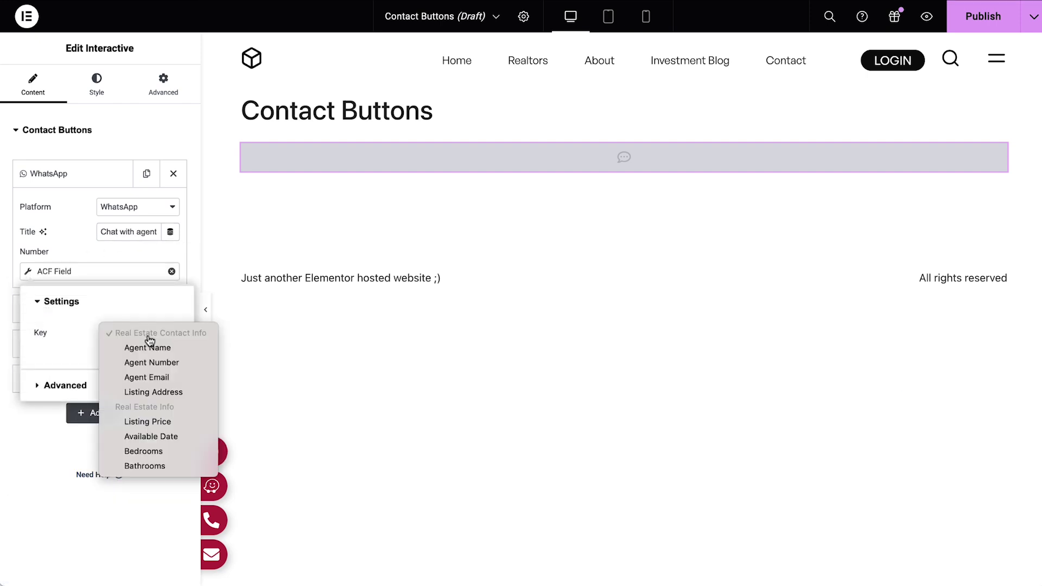
{"action": "left_click", "coordinate": [161, 360]}
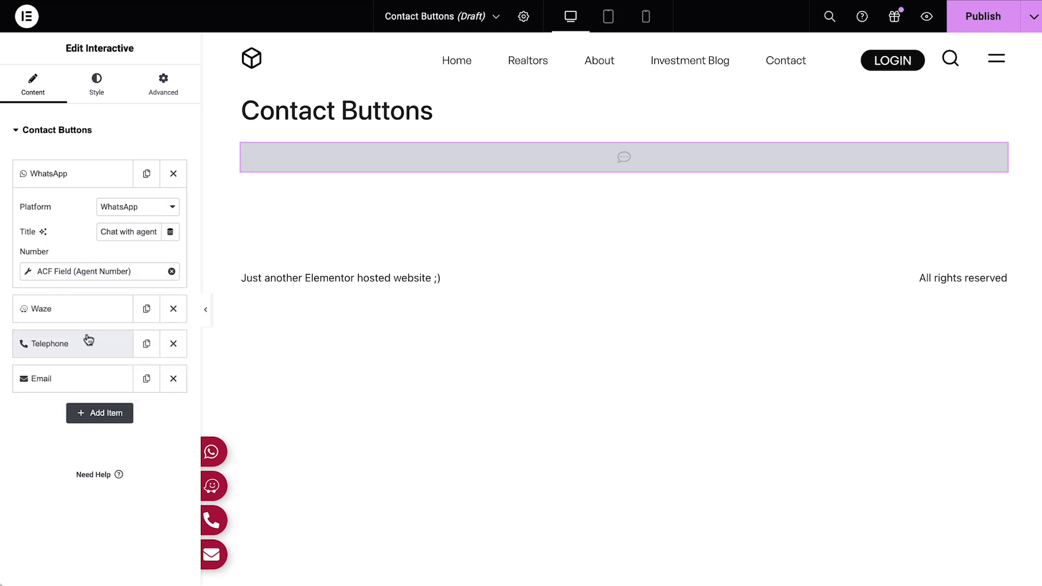
Pull the Telephone button's number from the ACF Agent Number field.
{"action": "left_click", "coordinate": [86, 343]}
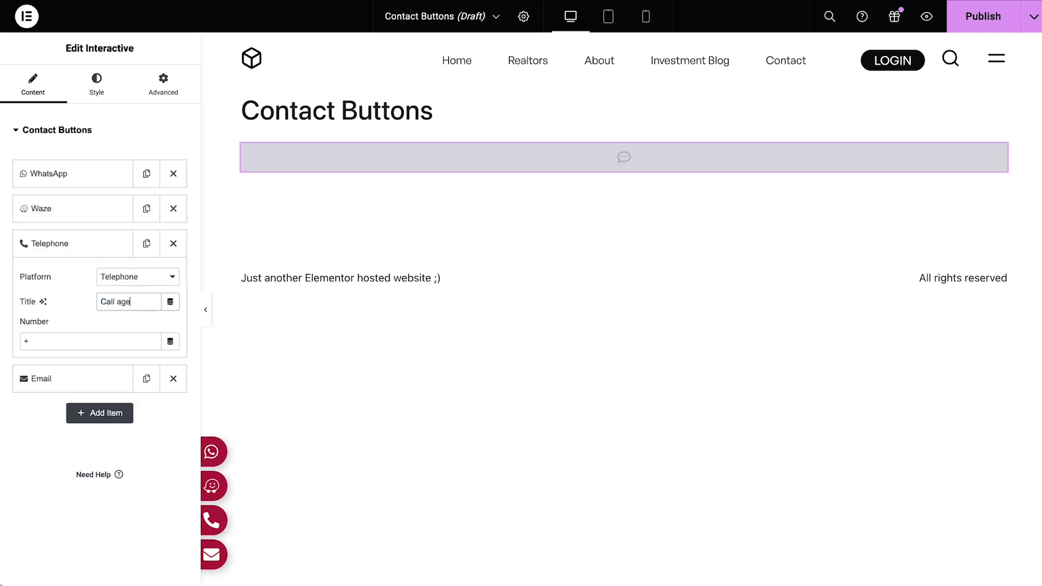
{"action": "left_click", "coordinate": [169, 337]}
{"action": "scroll", "coordinate": [130, 467], "scroll_direction": "down", "scroll_amount": 5}
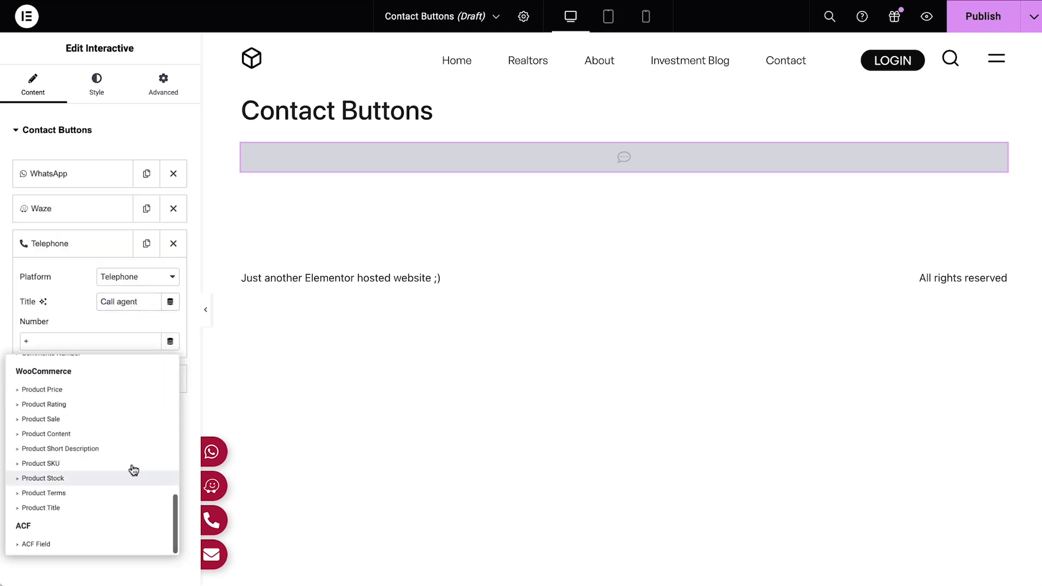
{"action": "left_click", "coordinate": [101, 545]}
{"action": "left_click", "coordinate": [138, 403]}
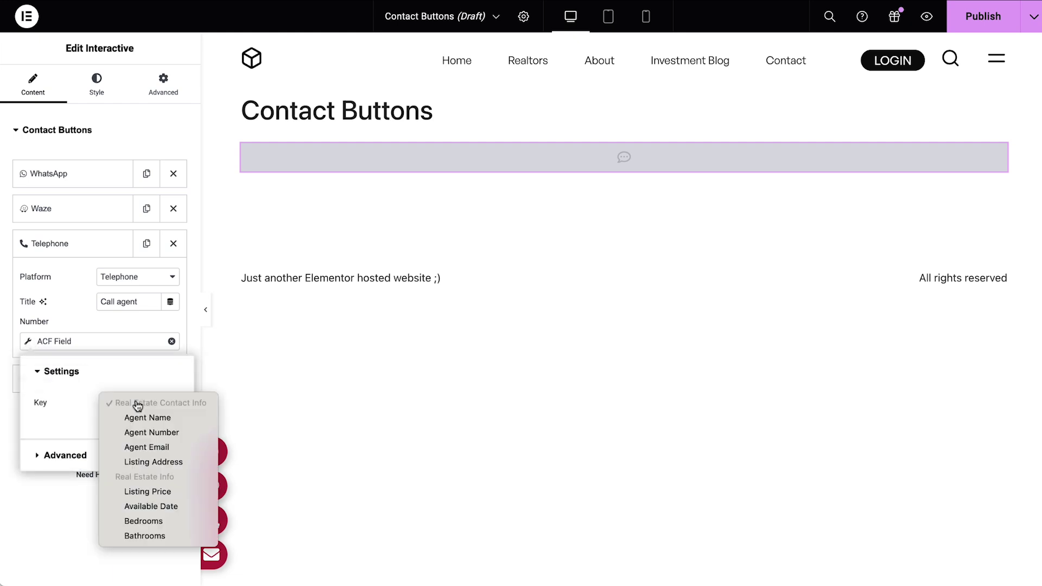
{"action": "left_click", "coordinate": [145, 429]}
{"action": "left_click", "coordinate": [80, 312]}
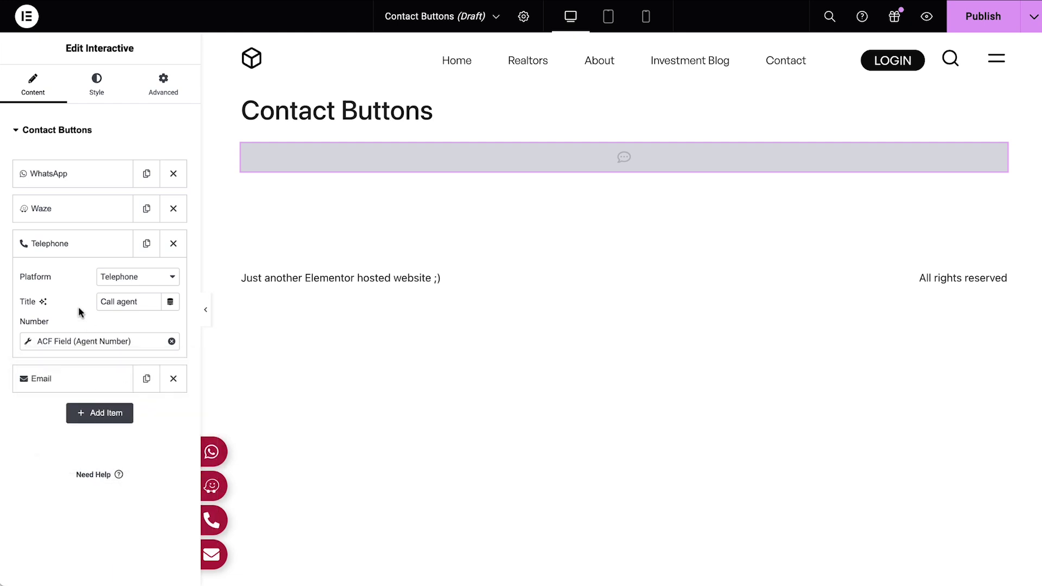
Retitle the Email button 'Give Quote', source it from ACF Agent Email, and paste the message.
{"action": "left_click", "coordinate": [87, 388]}
{"action": "triple_click", "coordinate": [124, 336]}
{"action": "type", "text": "Give Quote"}
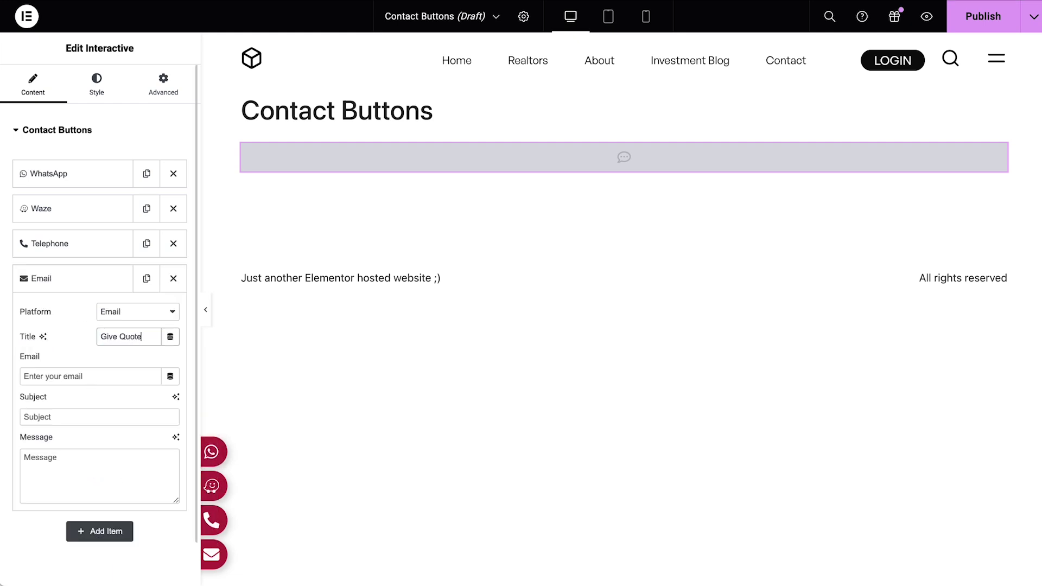
{"action": "left_click", "coordinate": [170, 376]}
{"action": "scroll", "coordinate": [144, 326], "scroll_direction": "down", "scroll_amount": 10}
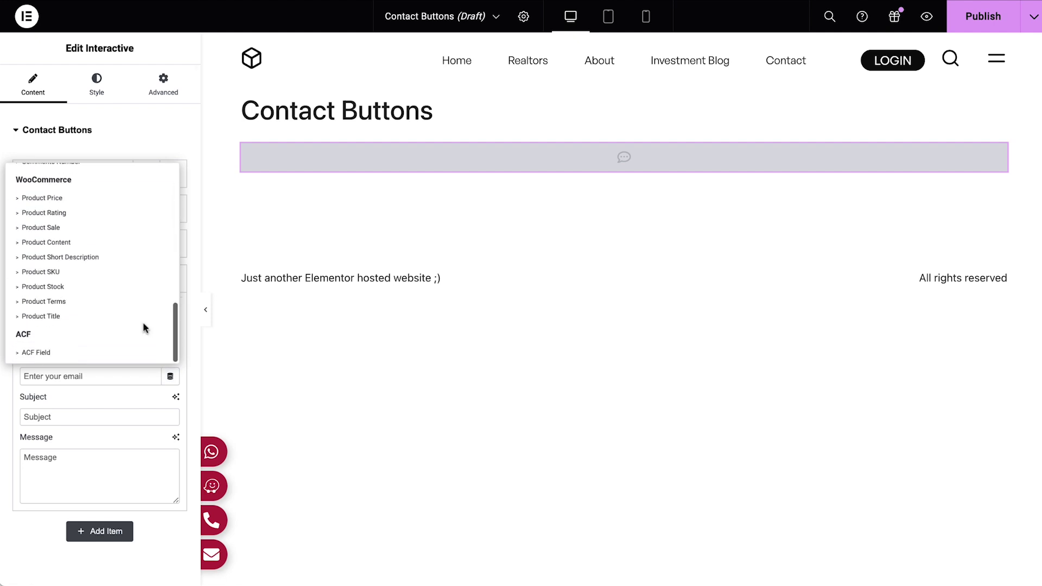
{"action": "left_click", "coordinate": [129, 352]}
{"action": "left_click", "coordinate": [28, 377]}
{"action": "left_click", "coordinate": [137, 442]}
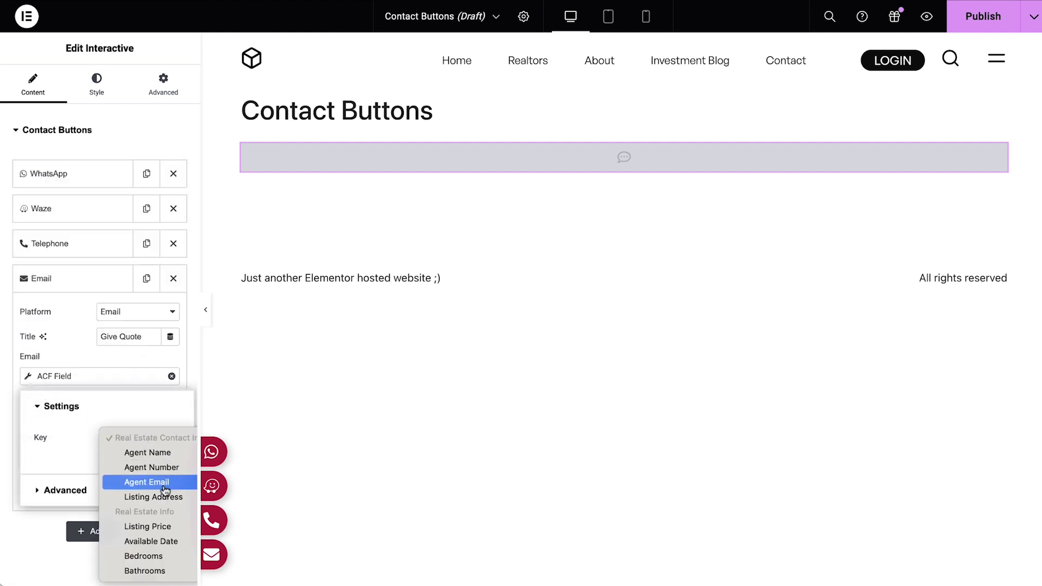
{"action": "left_click", "coordinate": [146, 482]}
{"action": "left_click", "coordinate": [157, 362]}
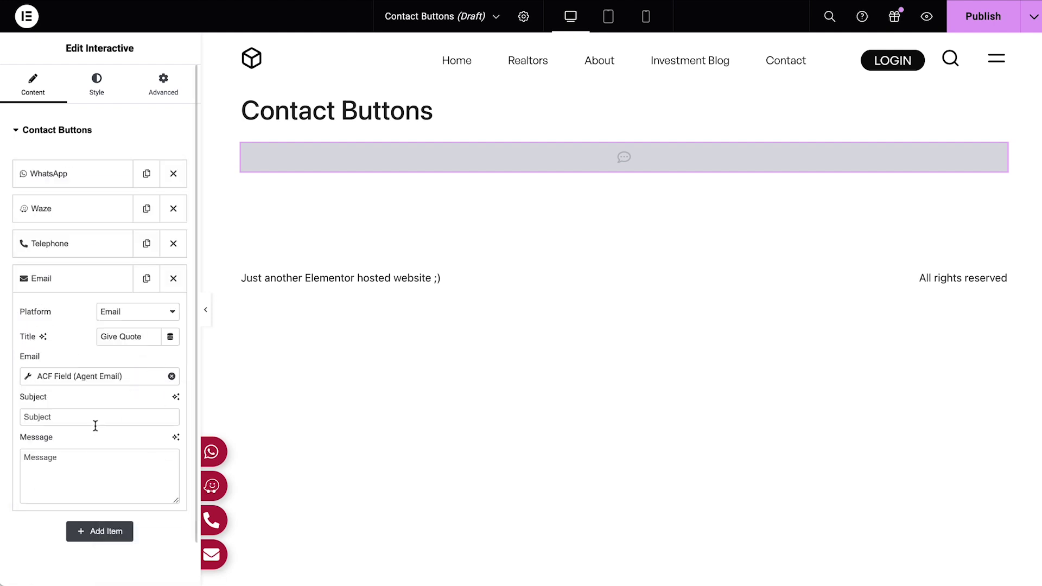
{"action": "left_click", "coordinate": [76, 464]}
{"action": "type", "text": "I have a question about... I would like to give a price quote for..."}
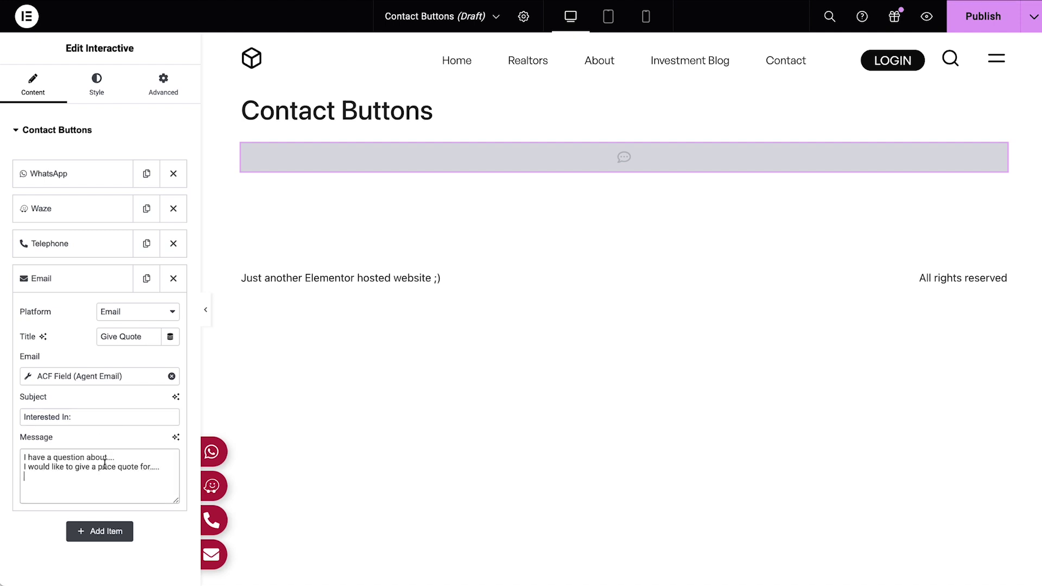
Style the contact buttons with the global Secondary background colour and the global Text font.
{"action": "left_click", "coordinate": [103, 90]}
{"action": "left_click", "coordinate": [159, 247]}
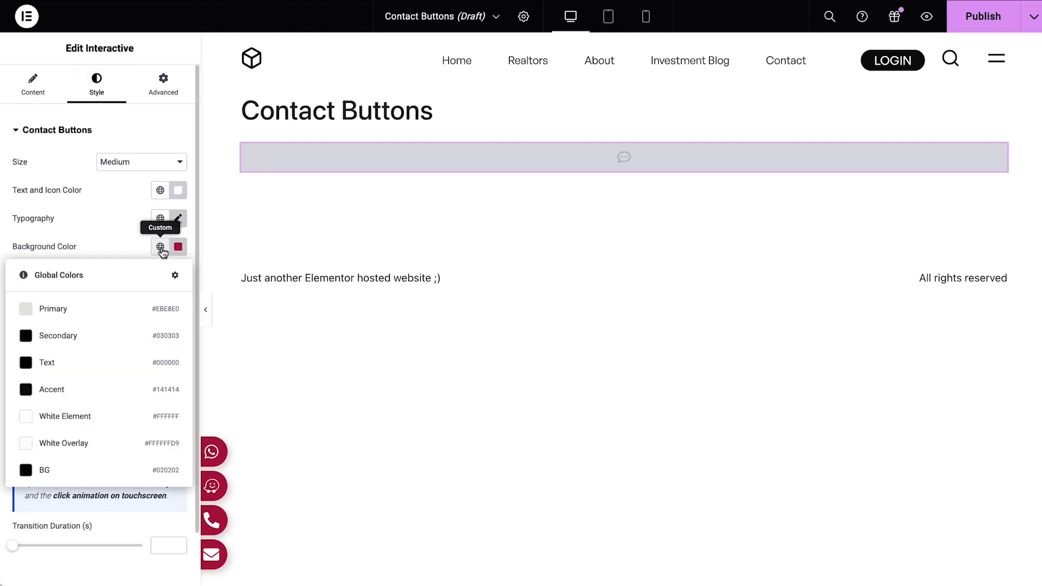
{"action": "left_click", "coordinate": [104, 342]}
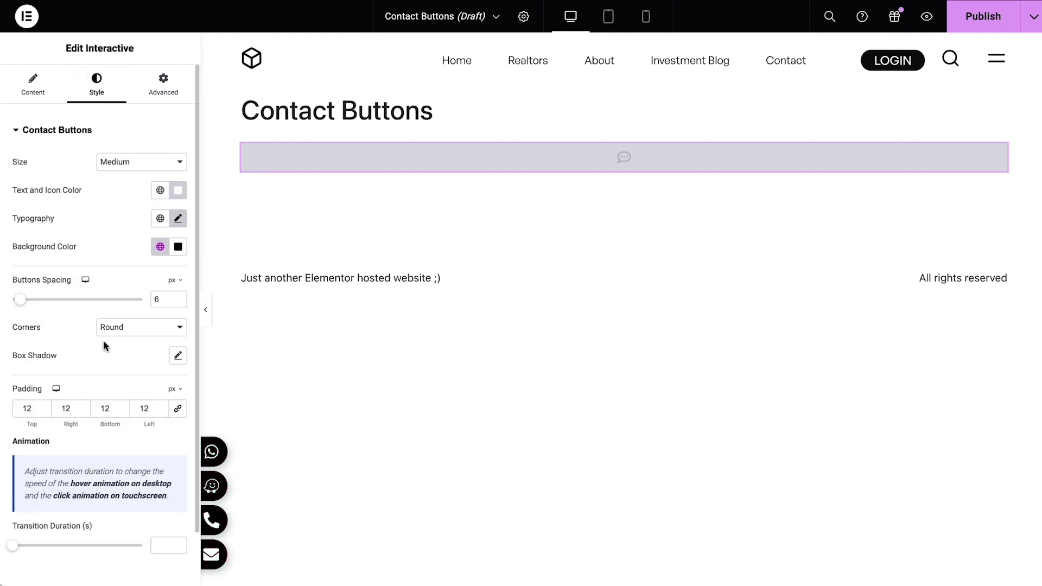
{"action": "left_click", "coordinate": [160, 218]}
{"action": "left_click", "coordinate": [87, 367]}
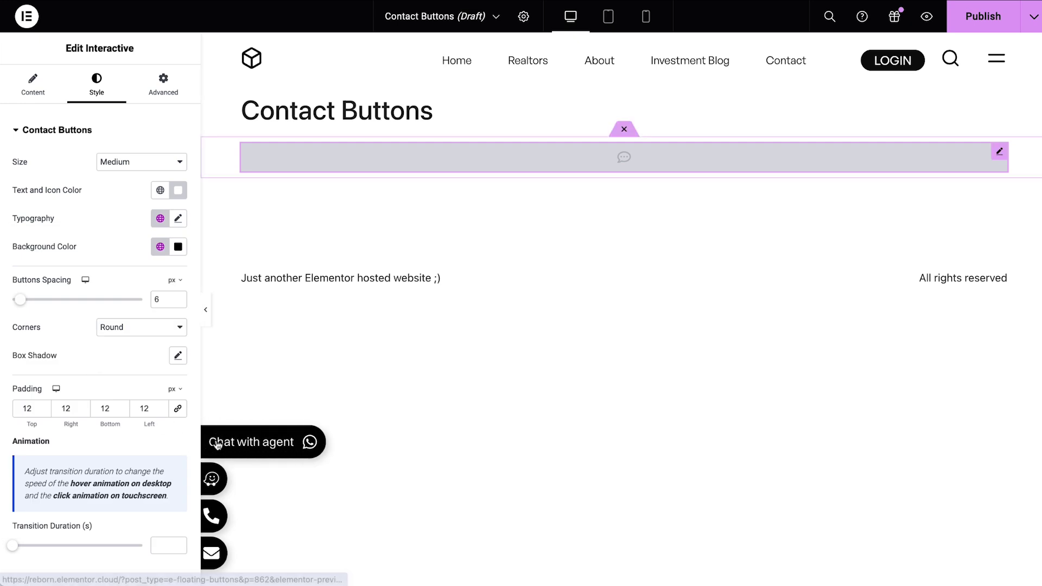
Pin the floating buttons to the right edge and preview the layout on mobile.
{"action": "mouse_move", "coordinate": [214, 488]}
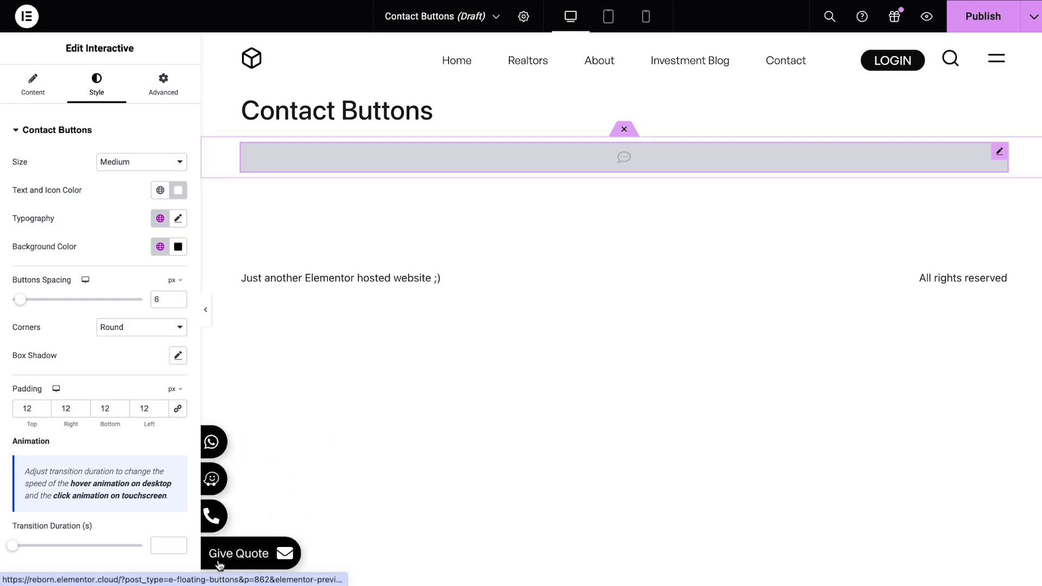
{"action": "left_click", "coordinate": [166, 80]}
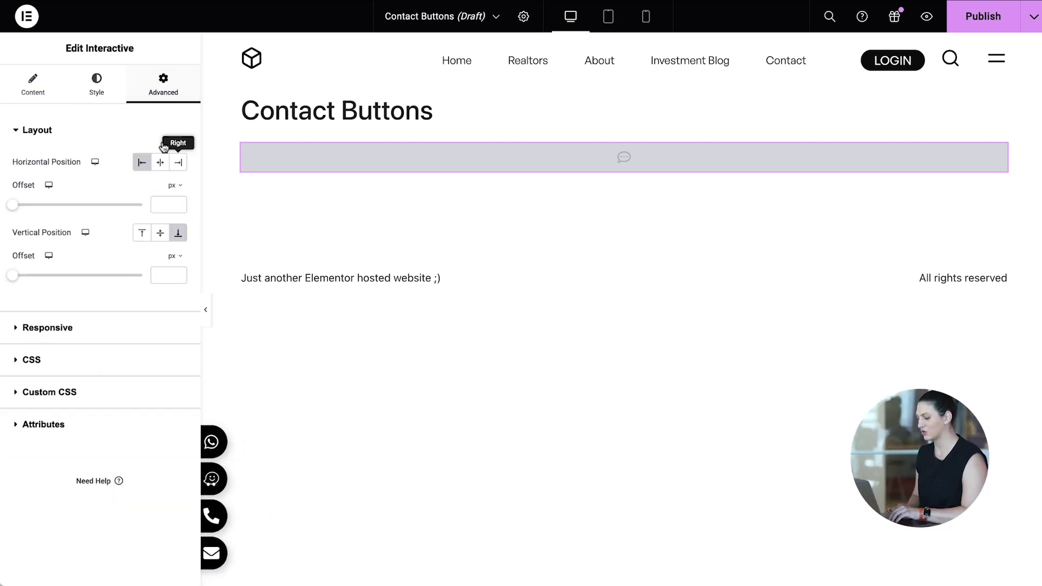
{"action": "left_click", "coordinate": [180, 163]}
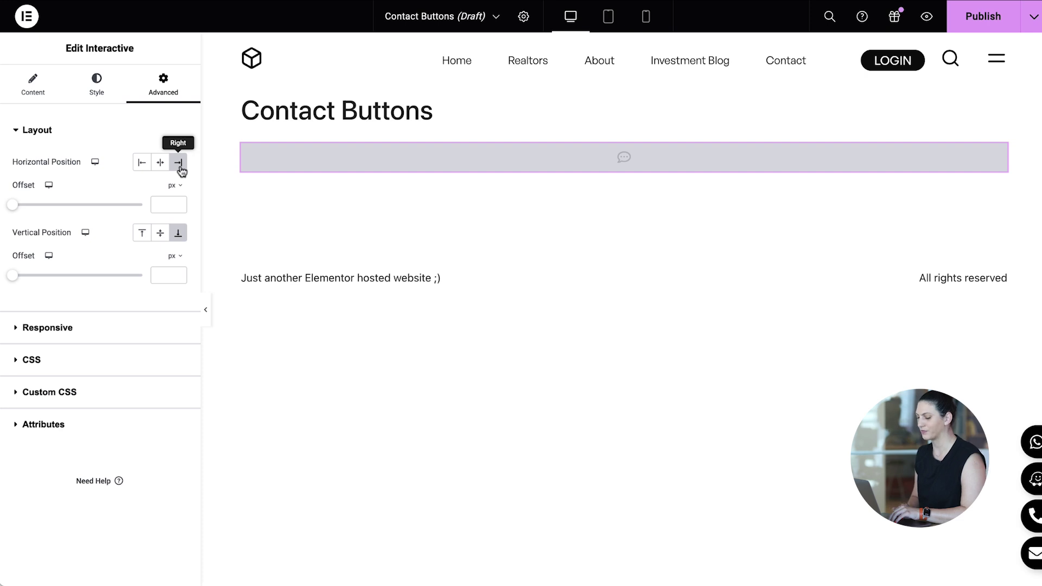
{"action": "left_click", "coordinate": [646, 17]}
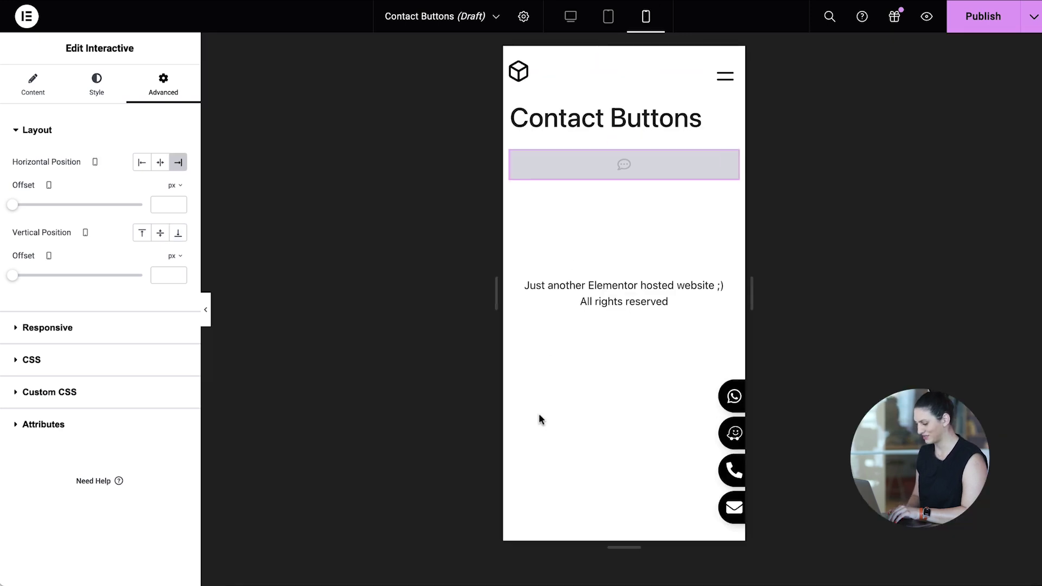
Publish the Contact Buttons with the condition Include > Singular > In Category > Real Estate.
{"action": "left_click", "coordinate": [988, 21]}
{"action": "left_click", "coordinate": [520, 333]}
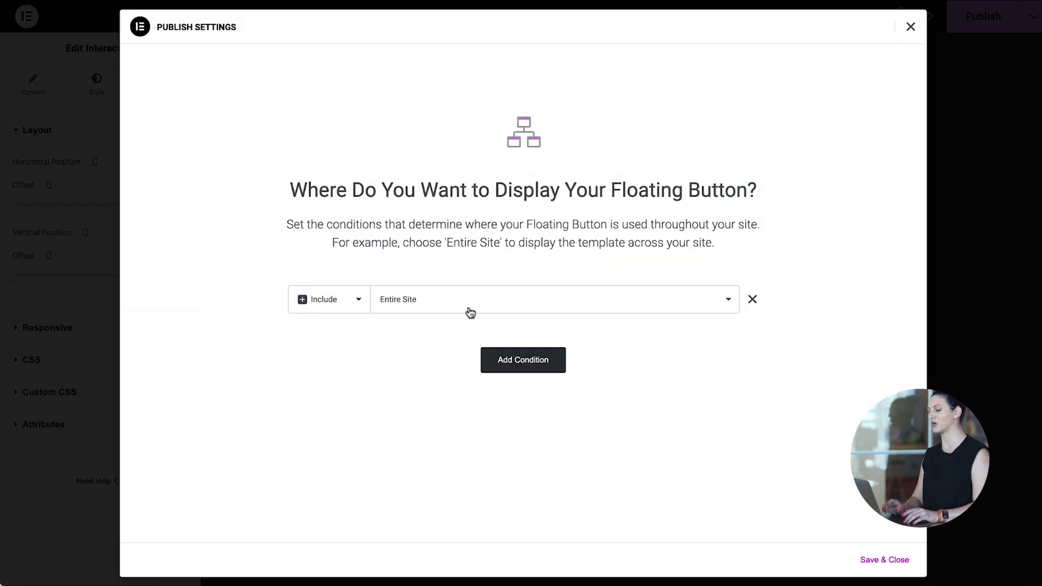
{"action": "left_click", "coordinate": [470, 313]}
{"action": "left_click", "coordinate": [470, 330]}
{"action": "left_click", "coordinate": [579, 305]}
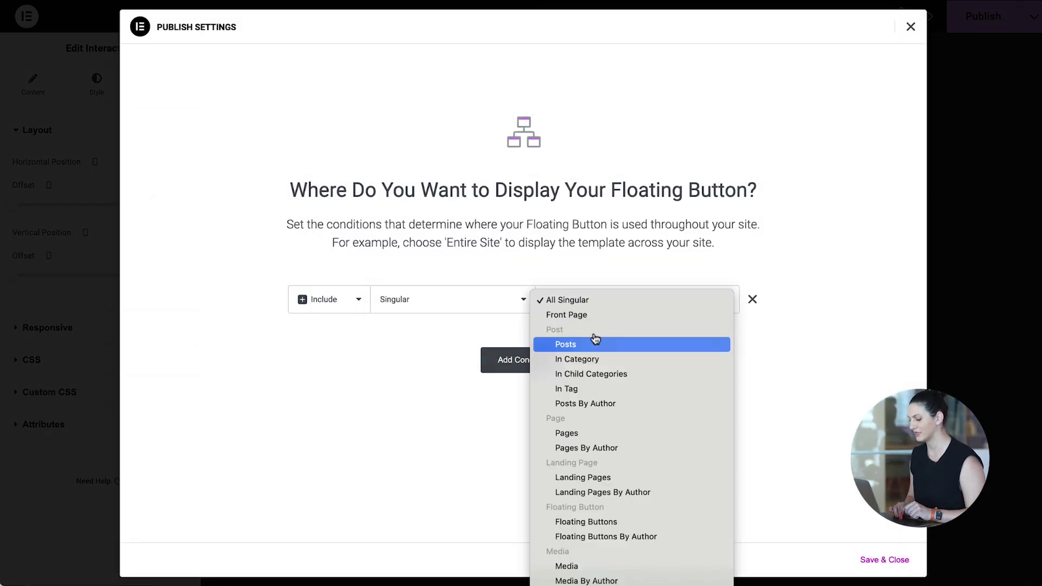
{"action": "key", "text": "Escape"}
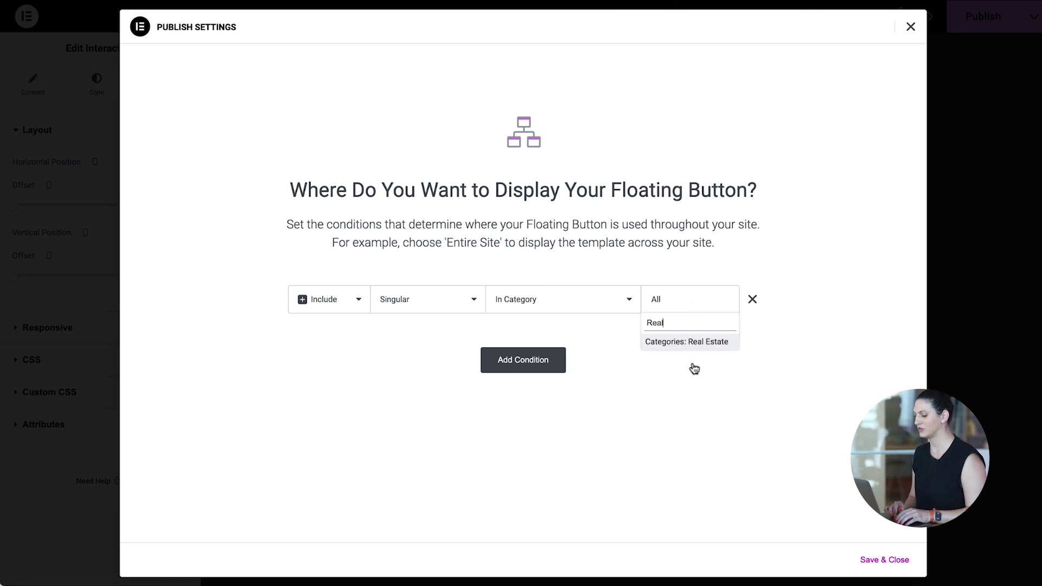
{"action": "left_click", "coordinate": [698, 345]}
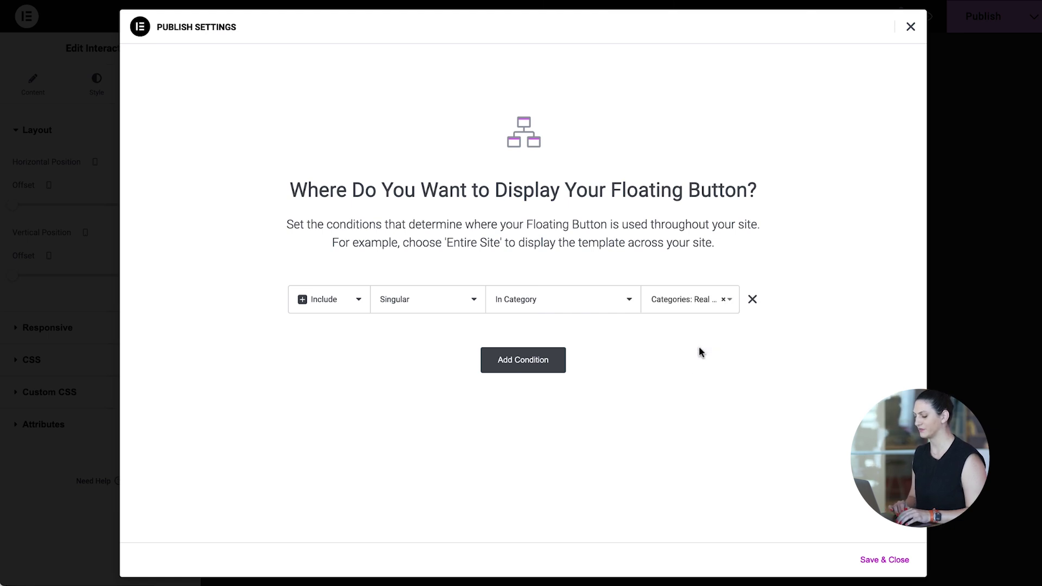
{"action": "left_click", "coordinate": [895, 562]}
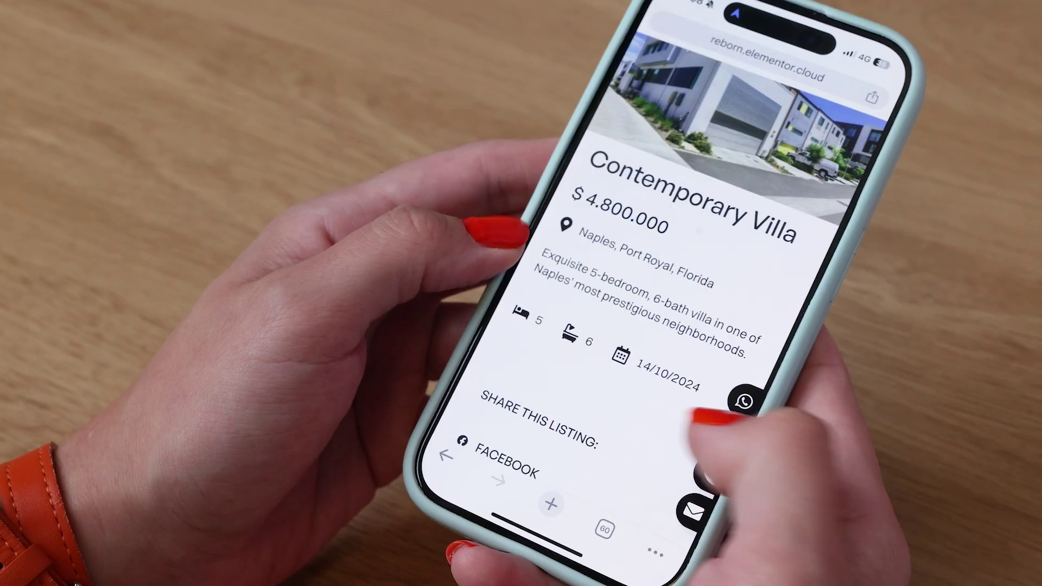
On the phone, test the listing's call and WhatsApp buttons, then type 'villa' into the quote email.
{"action": "scroll", "coordinate": [760, 390], "scroll_direction": "up", "scroll_amount": 3}
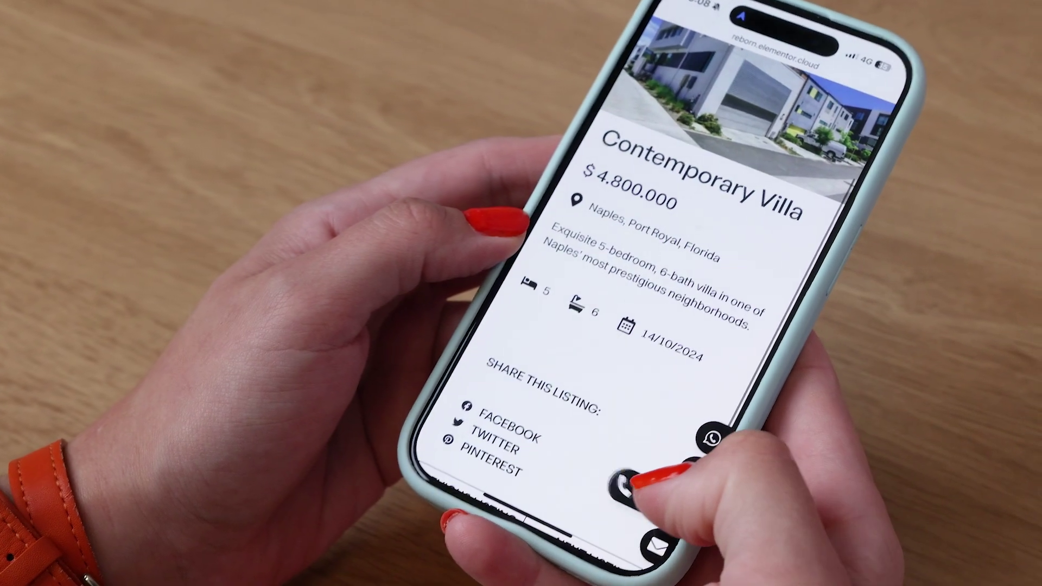
{"action": "left_click", "coordinate": [607, 477]}
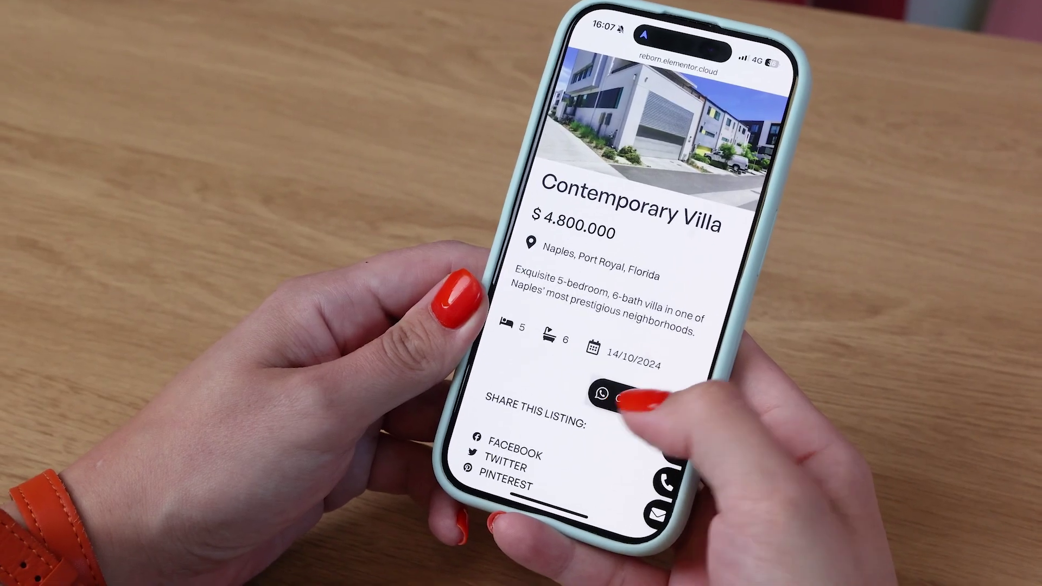
{"action": "left_click", "coordinate": [618, 396]}
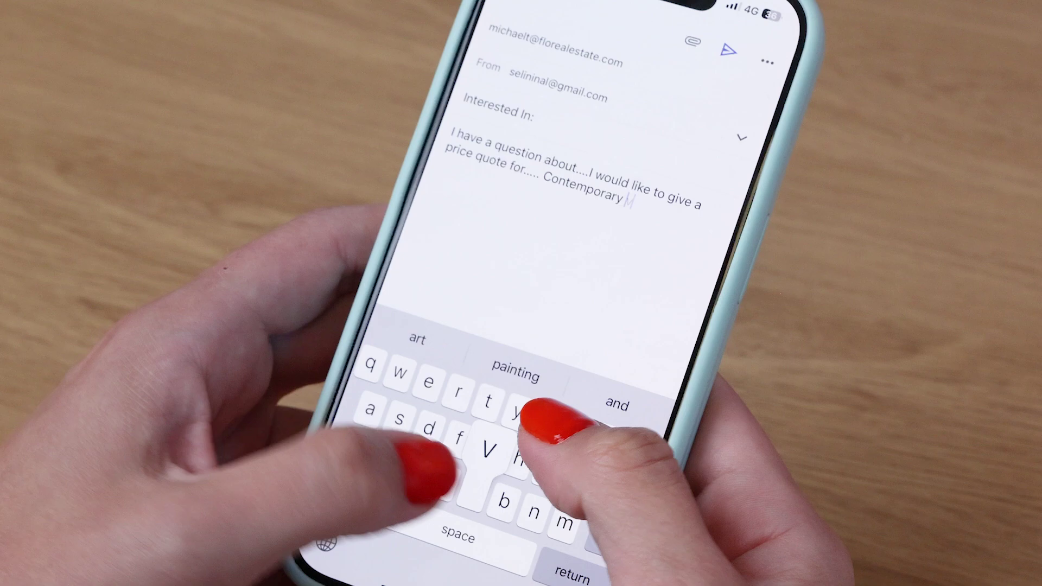
{"action": "type", "text": "villa"}
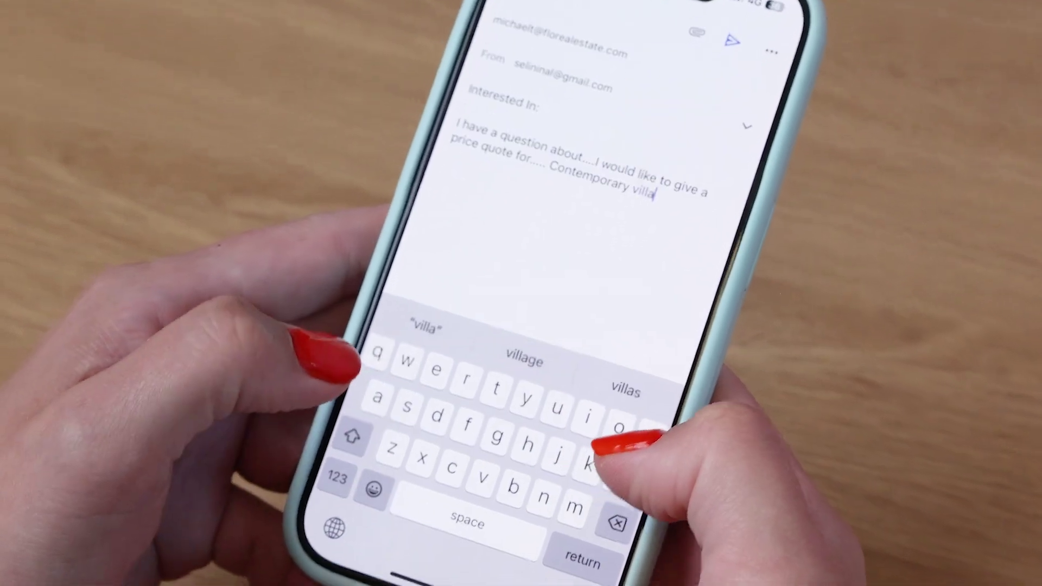